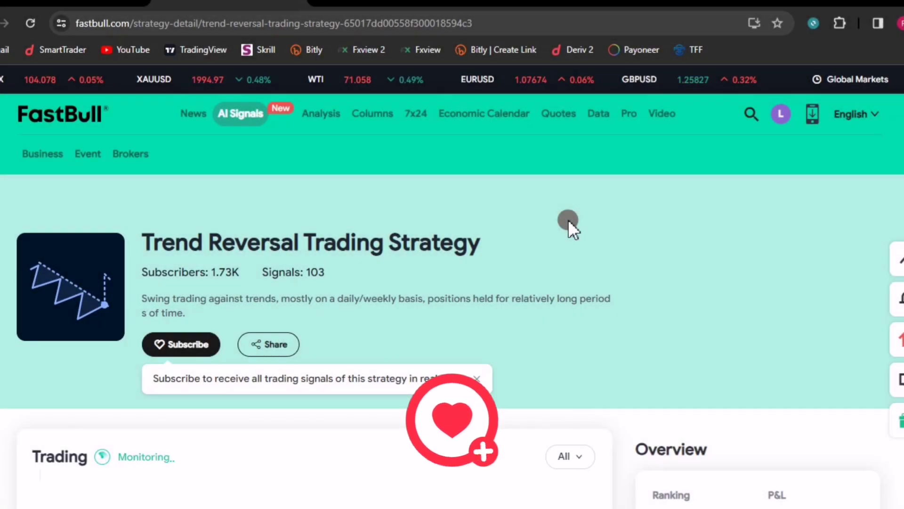
Look at the monthly strategy rankings on the FastBull AI Signals page, where Trend Reversal Trading Strategy is listed
left_click_drag(483, 244, 147, 245)
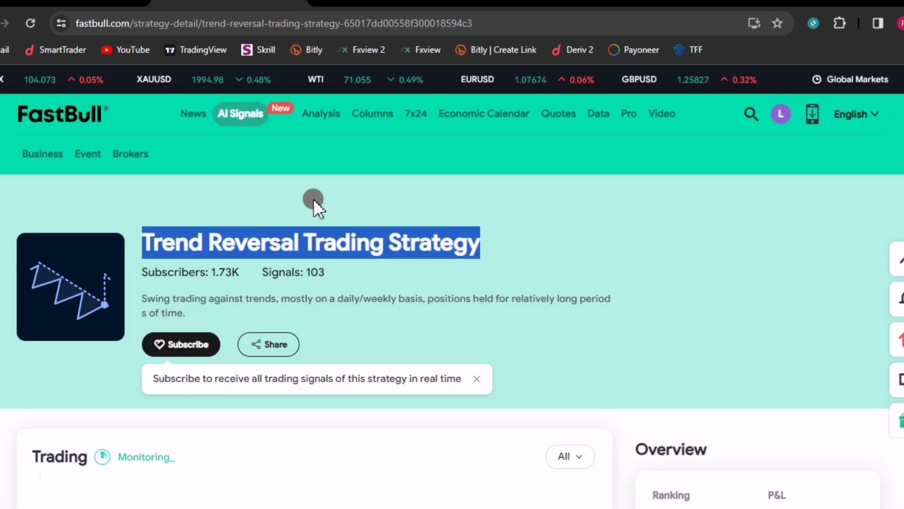
left_click(119, 111)
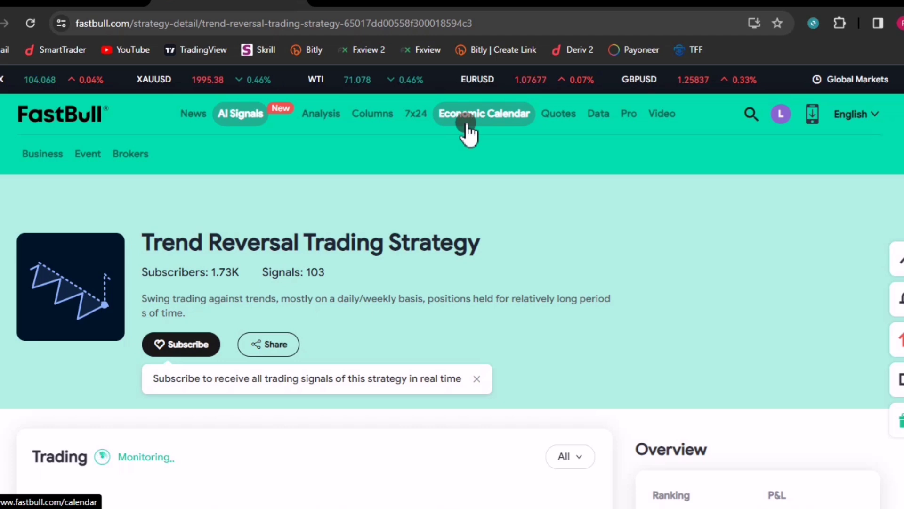
mouse_move(312, 127)
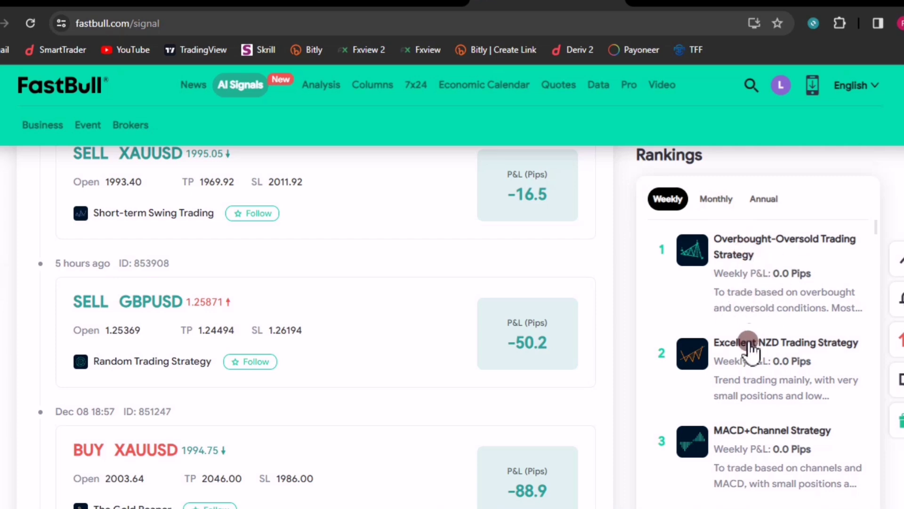
left_click(717, 200)
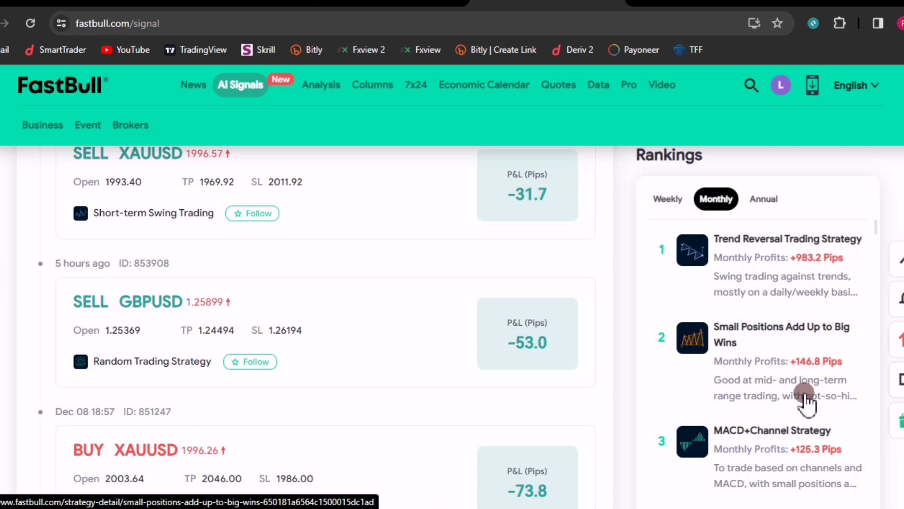
scroll(826, 398, "down", 1)
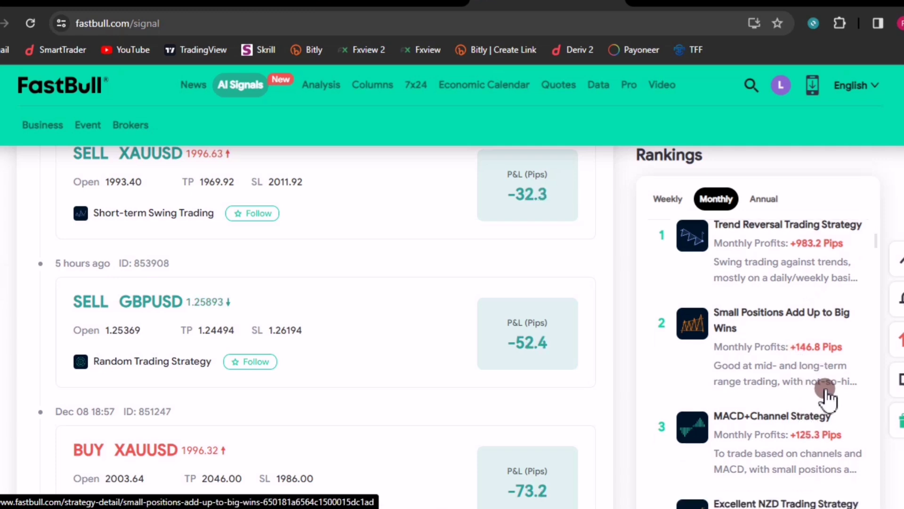
scroll(825, 391, "up", 1)
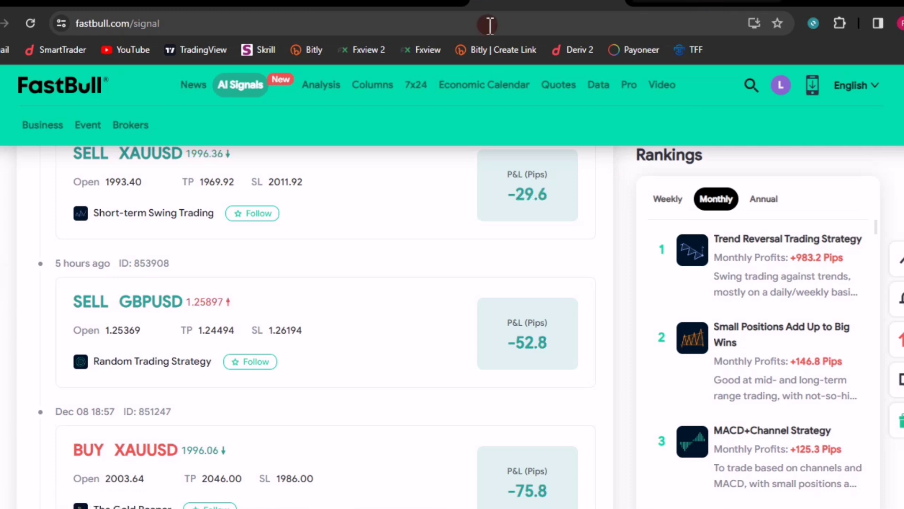
Switch to the TradingView XAUUSD 4h chart and examine the sketched trend channels with their Buy and Sell points
left_click(704, 4)
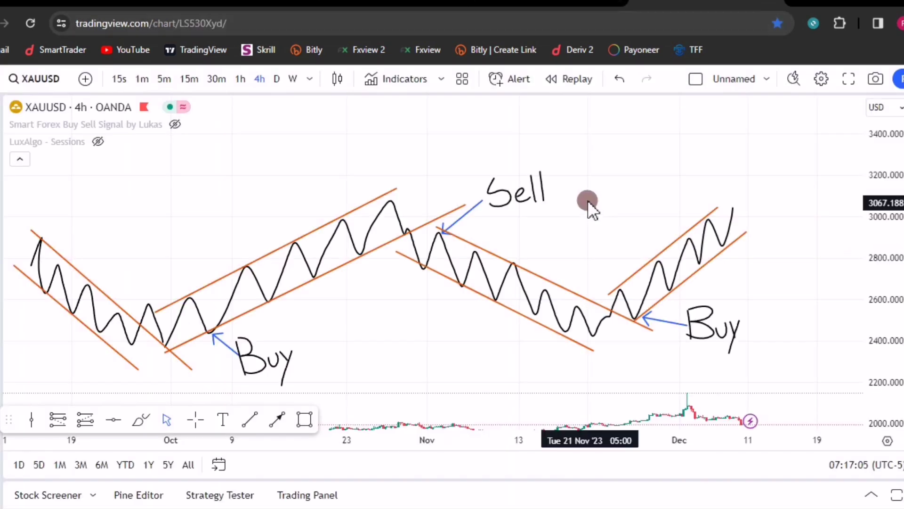
scroll(587, 200, "down", 1)
left_click_drag(823, 289, 806, 246)
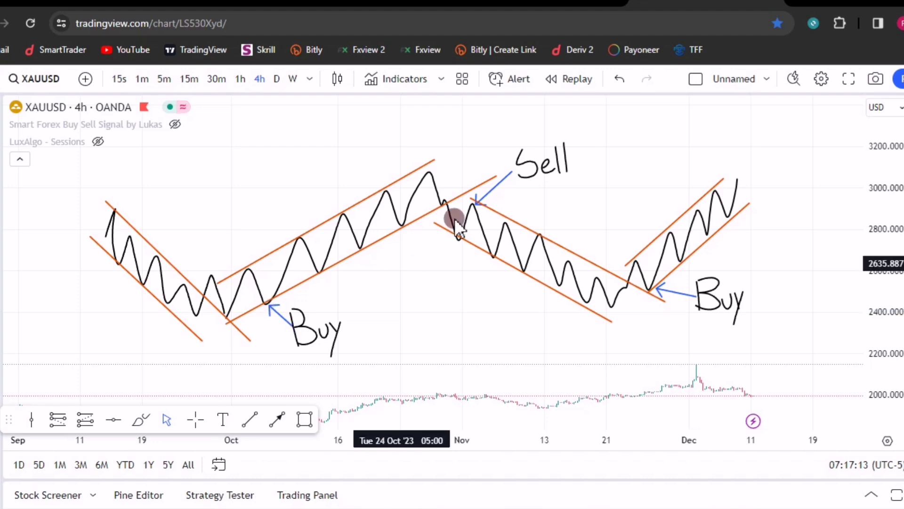
left_click(654, 290)
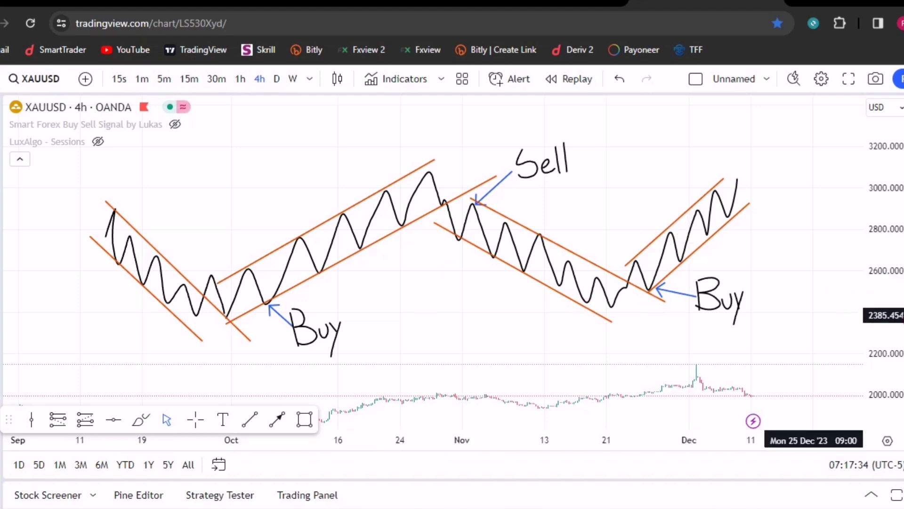
Draw three arrows pointing to the successive lower highs along the upper line of the first descending channel
left_click_drag(890, 313, 879, 277)
left_click_drag(445, 313, 463, 275)
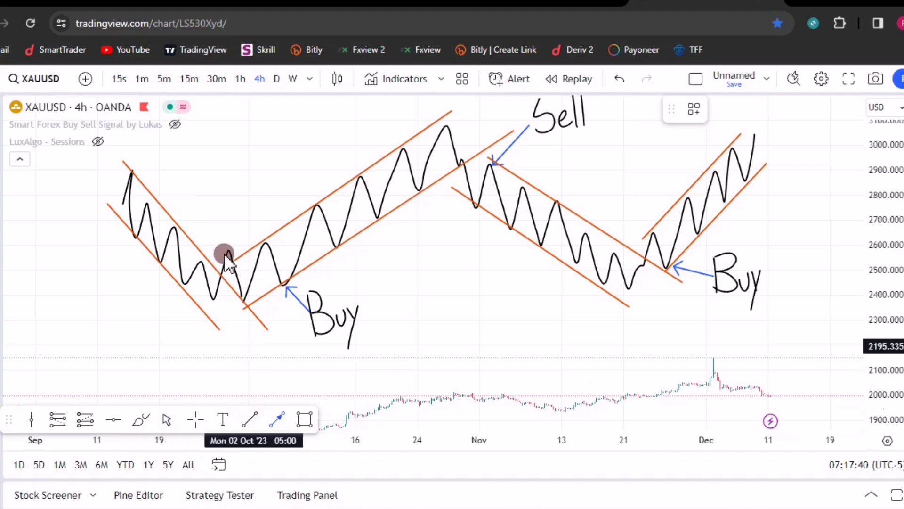
left_click(197, 199)
left_click(180, 228)
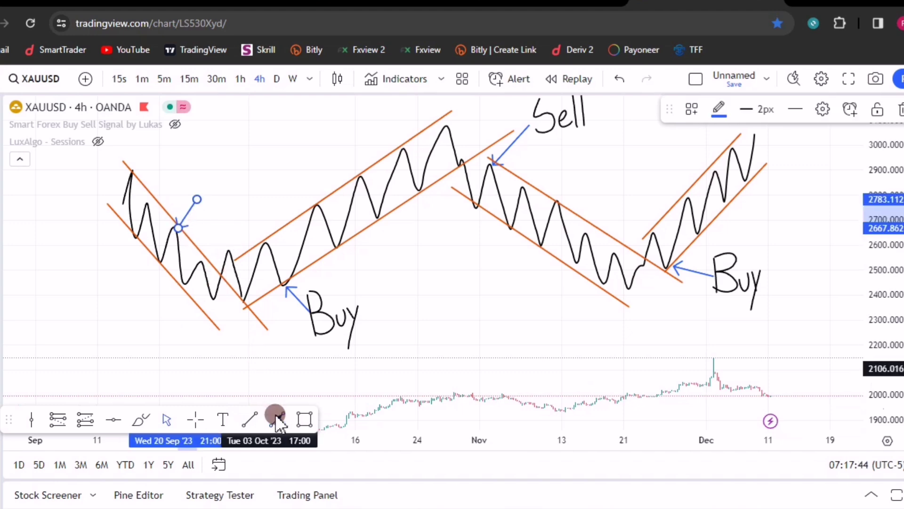
left_click_drag(223, 228, 204, 262)
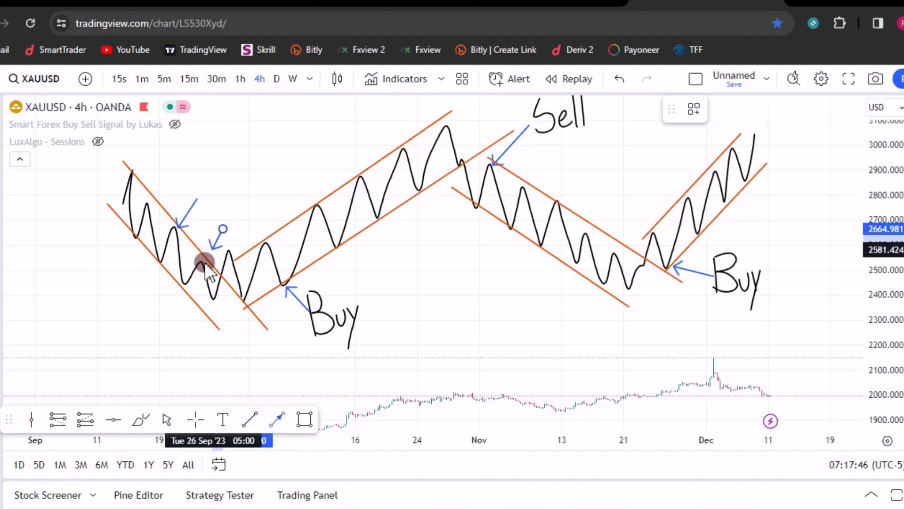
left_click(281, 408)
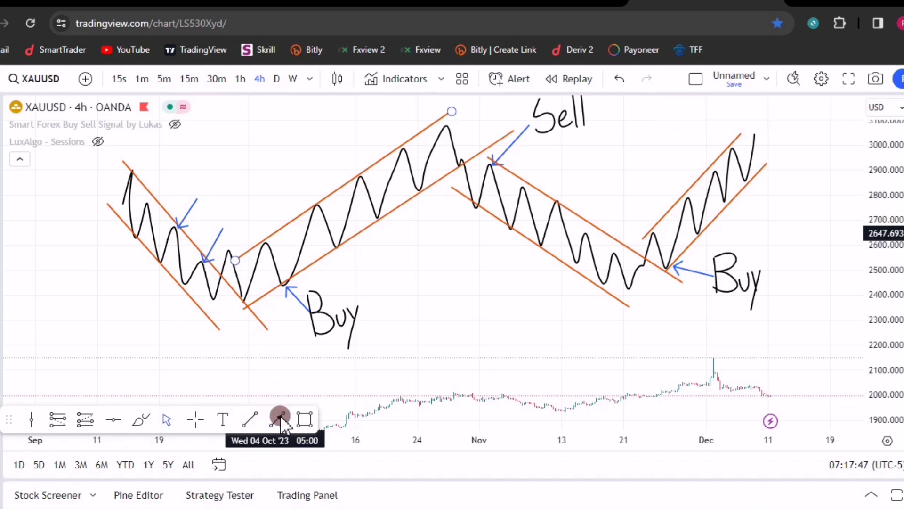
left_click_drag(172, 165, 152, 200)
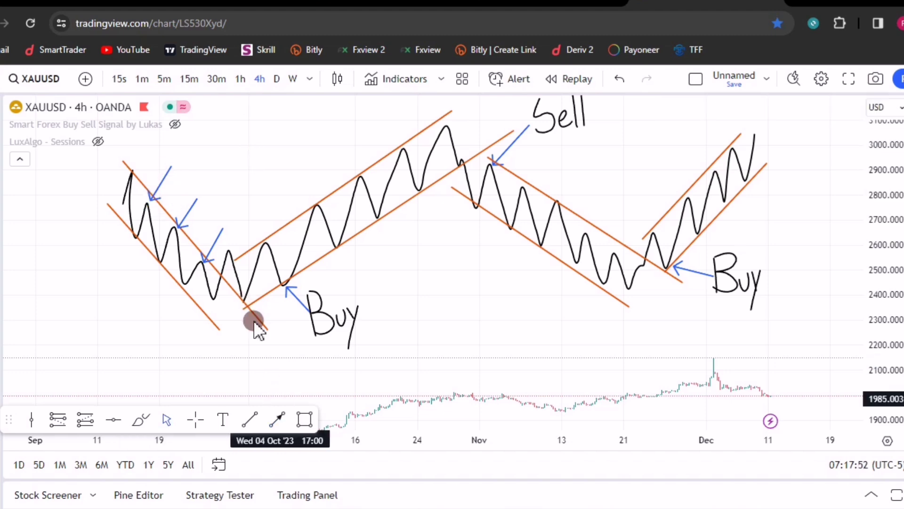
Draw a rectangle zone at about 2,500 to 2,540 from the first downtrend's last lower high, and an arrow to the higher peak before the first Buy
left_click(205, 260)
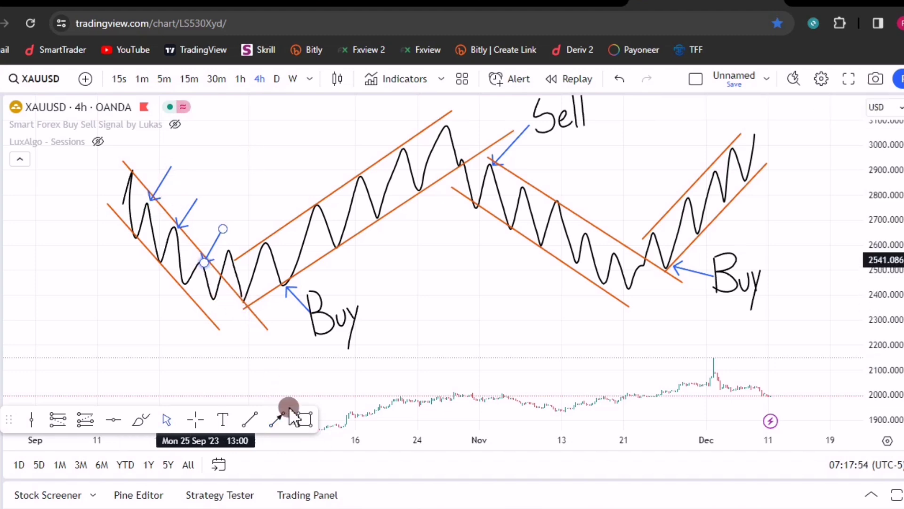
left_click(304, 416)
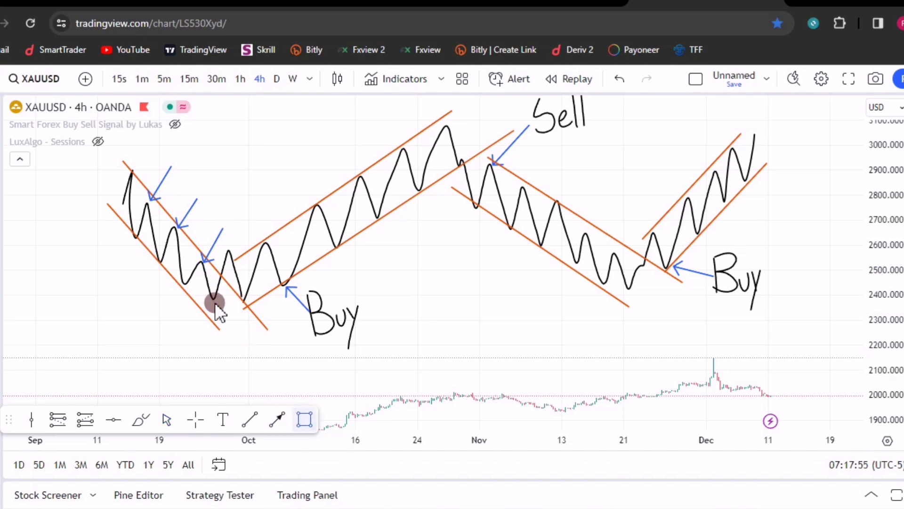
left_click(199, 259)
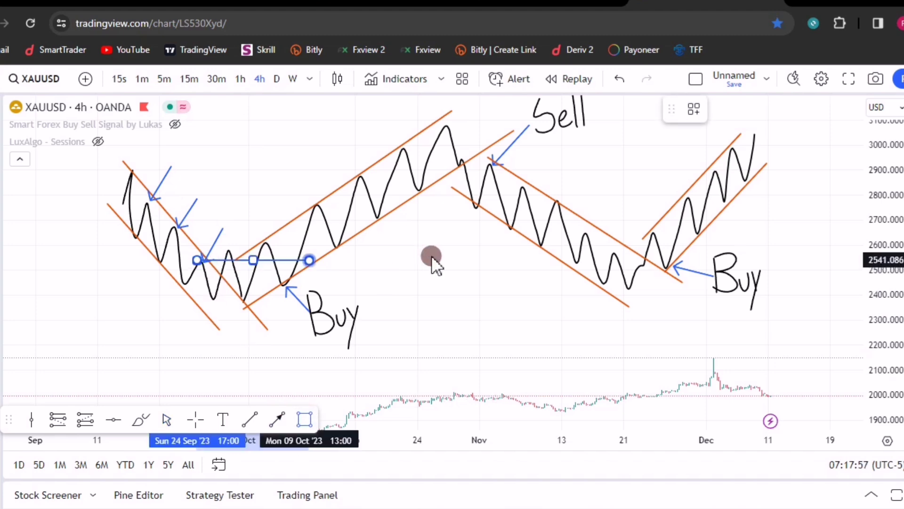
left_click(384, 271)
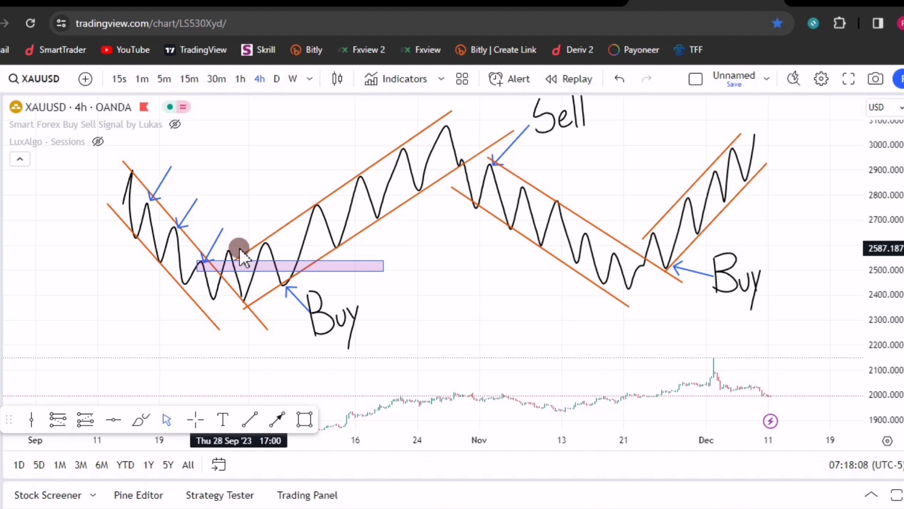
left_click(273, 414)
mouse_move(233, 210)
left_mouse_down()
mouse_move(230, 247)
mouse_move(267, 247)
left_mouse_up()
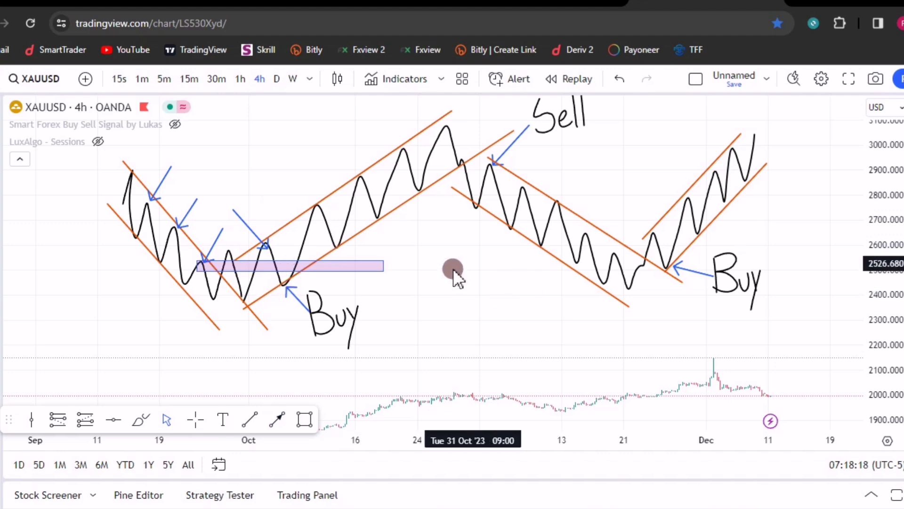
Draw arrows to the last two higher lows of the long ascending channel and a thin rectangle zone at about 2,820 to 2,850 from the latest low
left_click(277, 419)
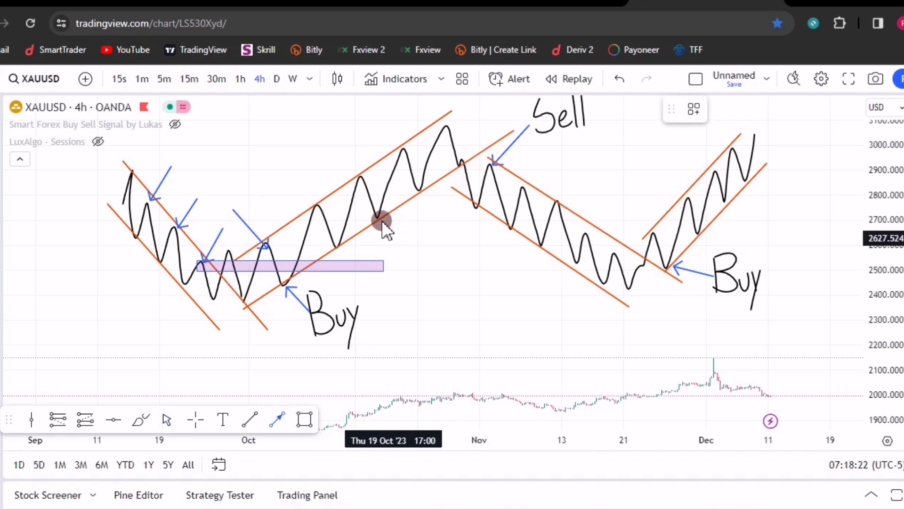
mouse_move(382, 220)
left_mouse_down()
mouse_move(393, 237)
mouse_move(414, 188)
mouse_move(414, 197)
left_mouse_up()
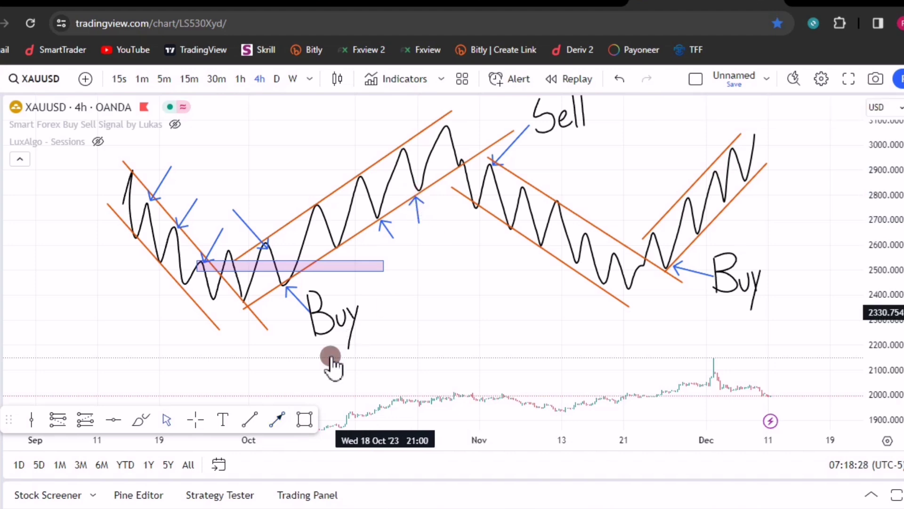
left_click(304, 419)
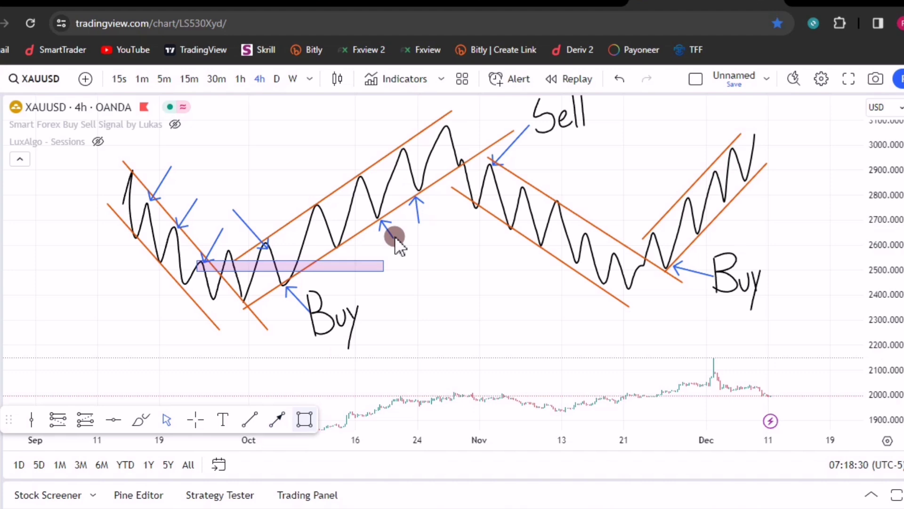
left_click(415, 182)
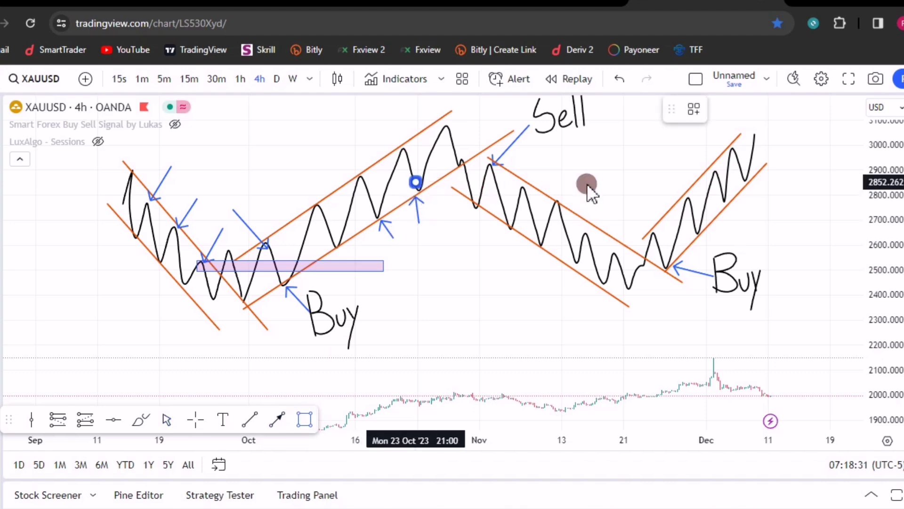
left_click(606, 190)
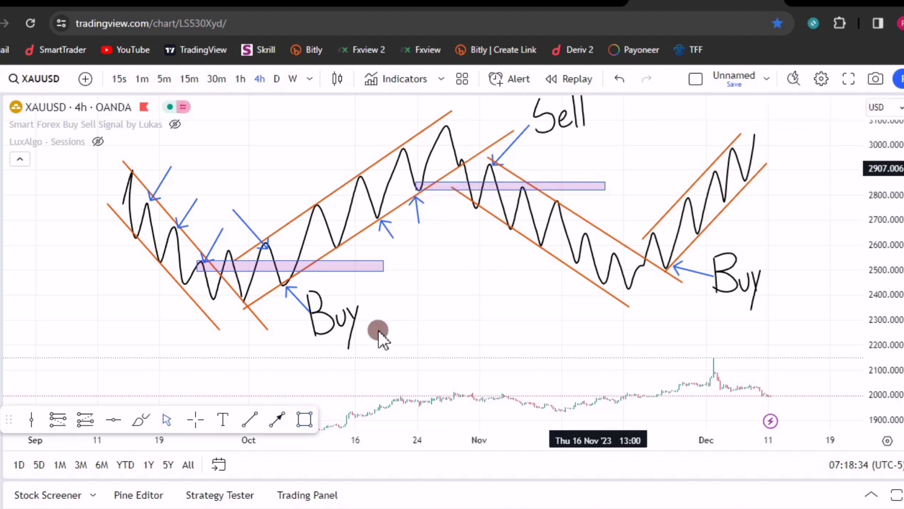
Draw an arrow pointing to the swing low that breaks below the second zone, just before the Sell point
left_click(286, 414)
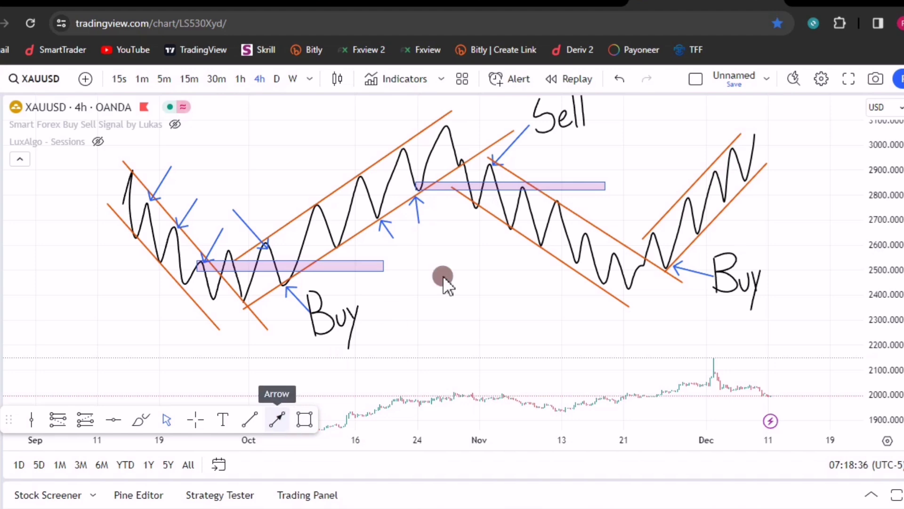
left_click(445, 239)
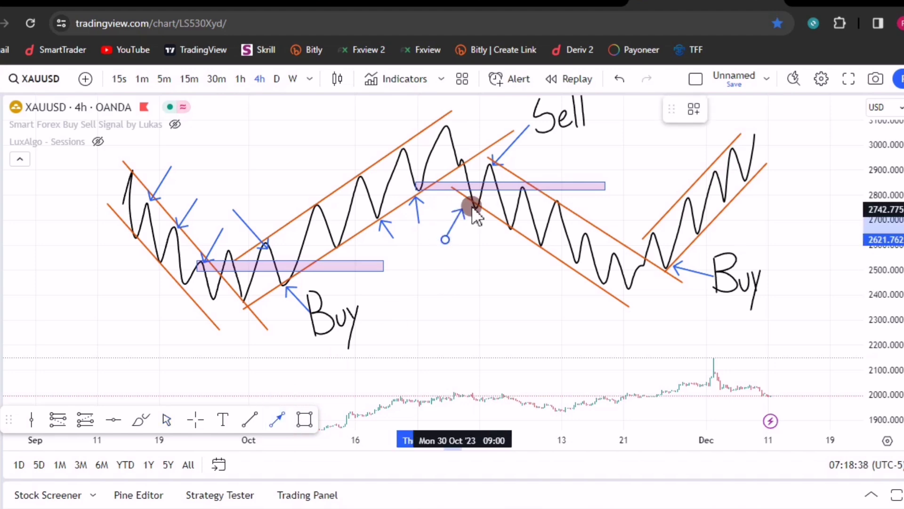
left_click(474, 206)
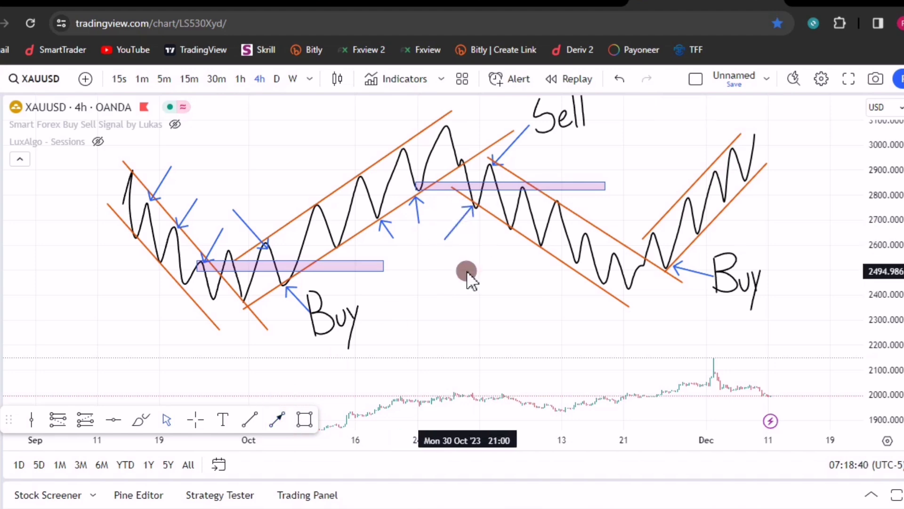
left_click(471, 215)
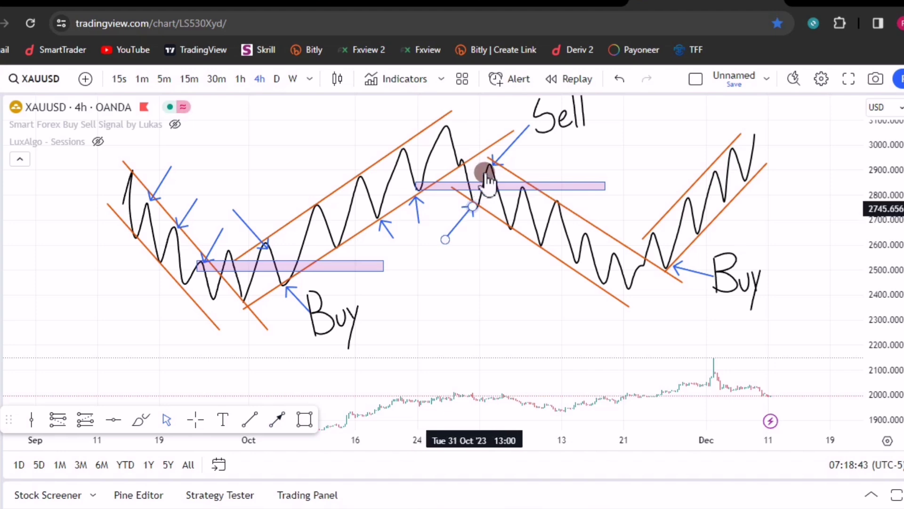
left_click(489, 167)
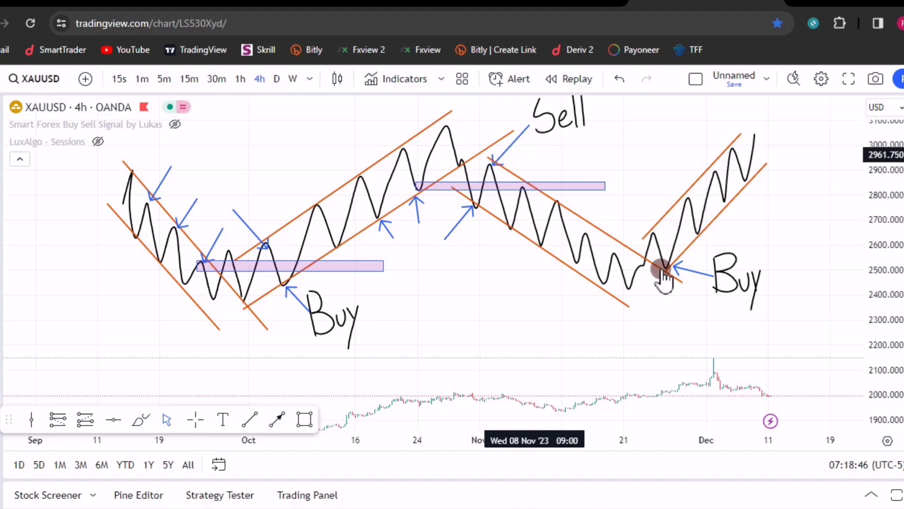
Draw a thin rectangle zone at about 2,560 to 2,580 extending from the last lower high of the second descending channel
left_click(264, 419)
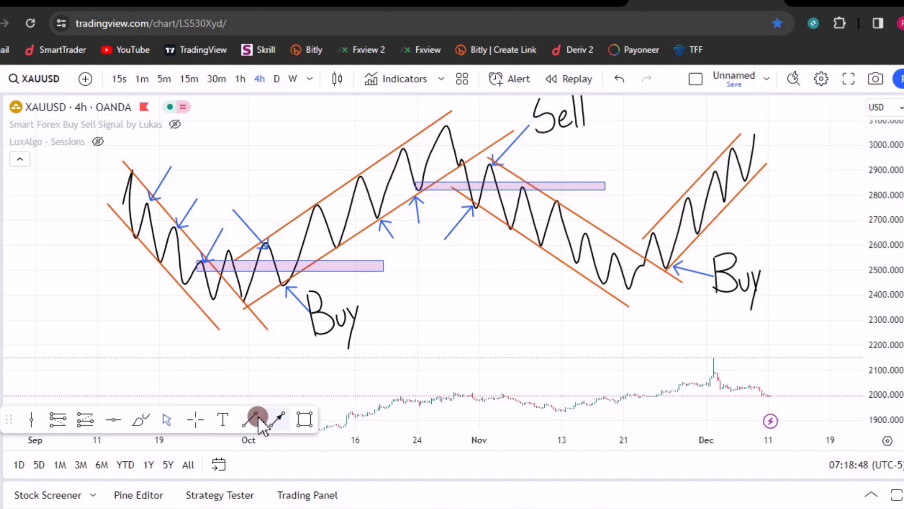
left_click(305, 419)
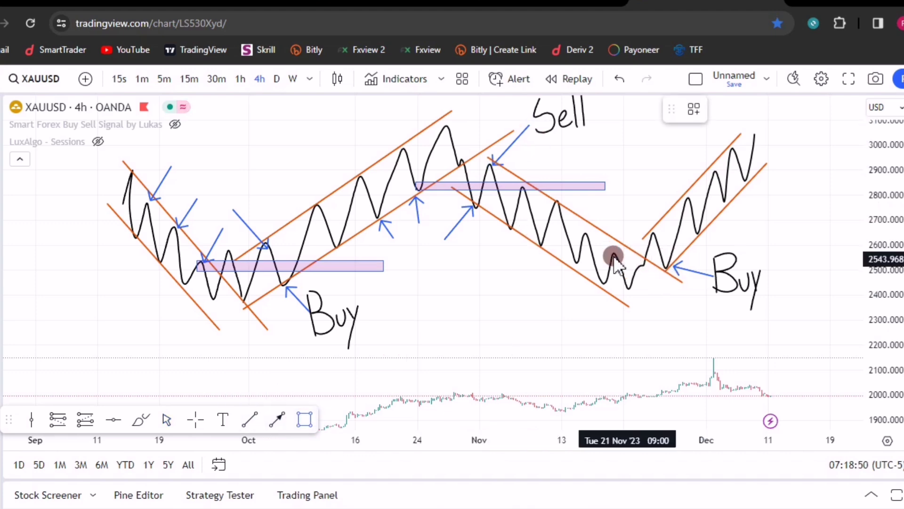
left_click_drag(613, 250, 803, 255)
Draw an arrow pointing to the swing high that breaks above the third zone, just before the last Buy point
left_click(343, 406)
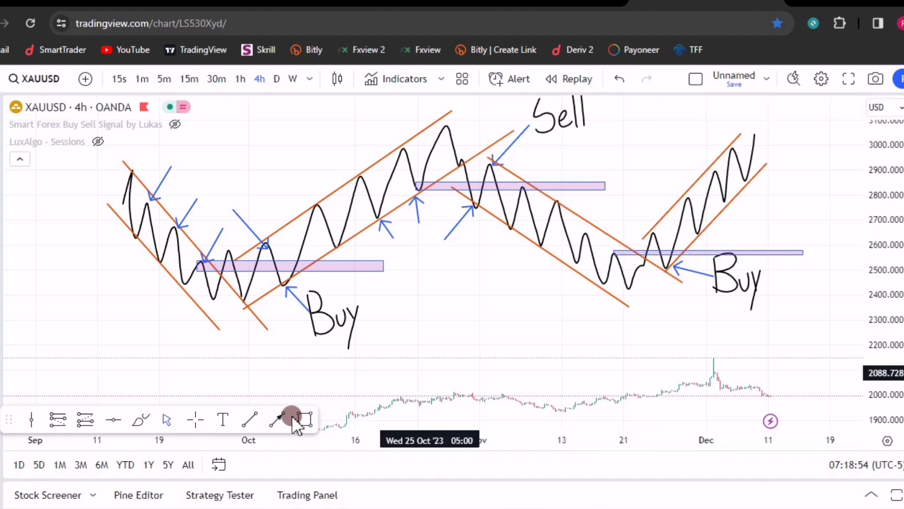
left_click(621, 201)
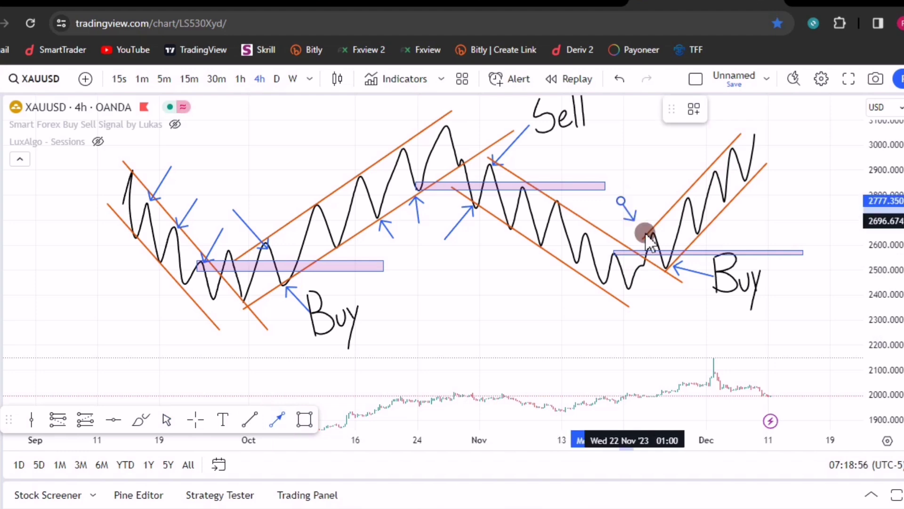
left_click(650, 236)
left_click(606, 221)
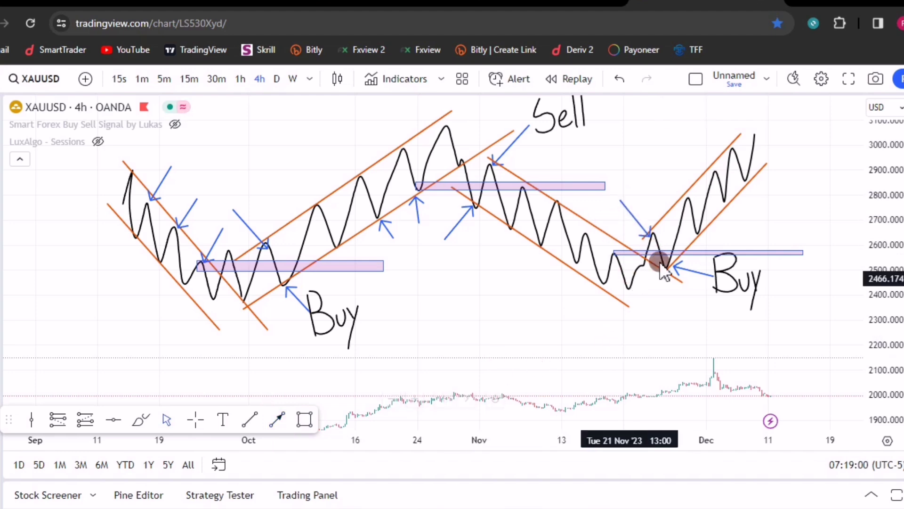
left_click(674, 269)
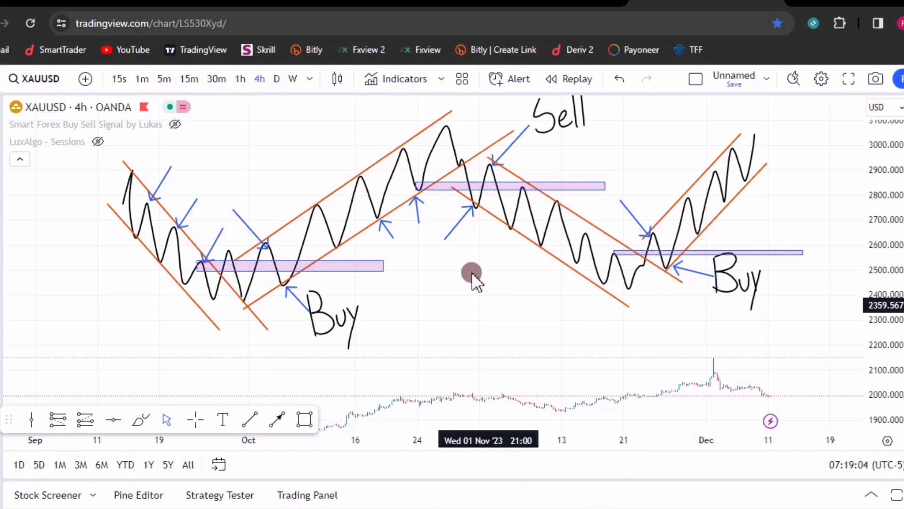
Draw a trend line above the mid-November rally's highs on the real candles, from about 1,960 on 9 Nov to about 2,105 on 7 Dec
left_click_drag(647, 145, 644, 174)
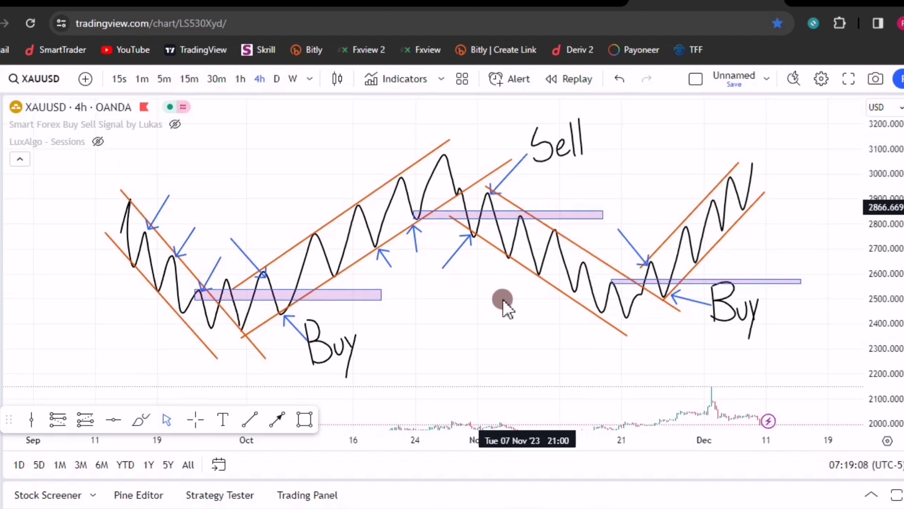
left_click_drag(486, 288, 441, 153)
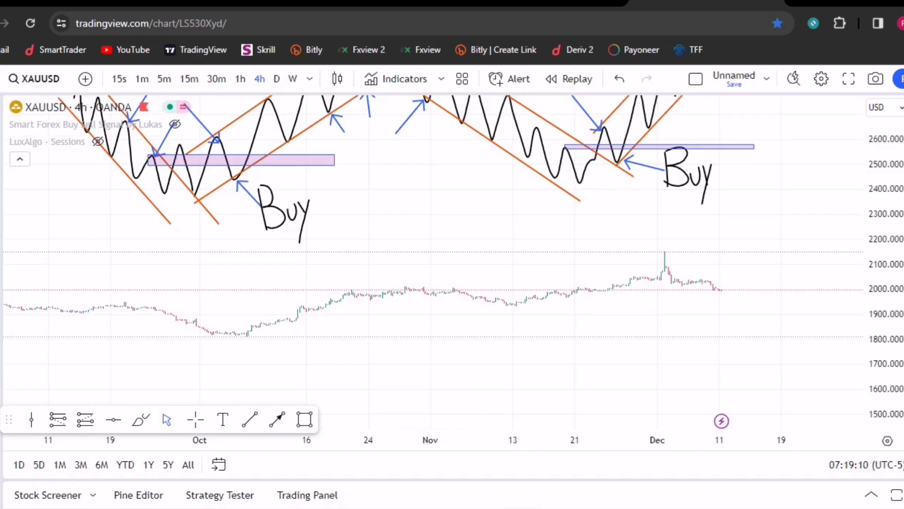
left_click_drag(885, 419, 884, 353)
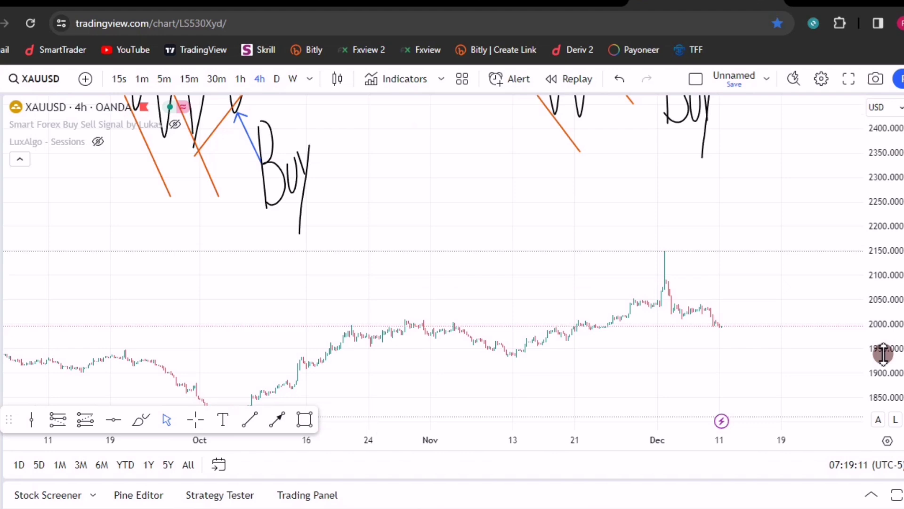
left_click_drag(883, 354, 861, 231)
left_click_drag(697, 186, 696, 174)
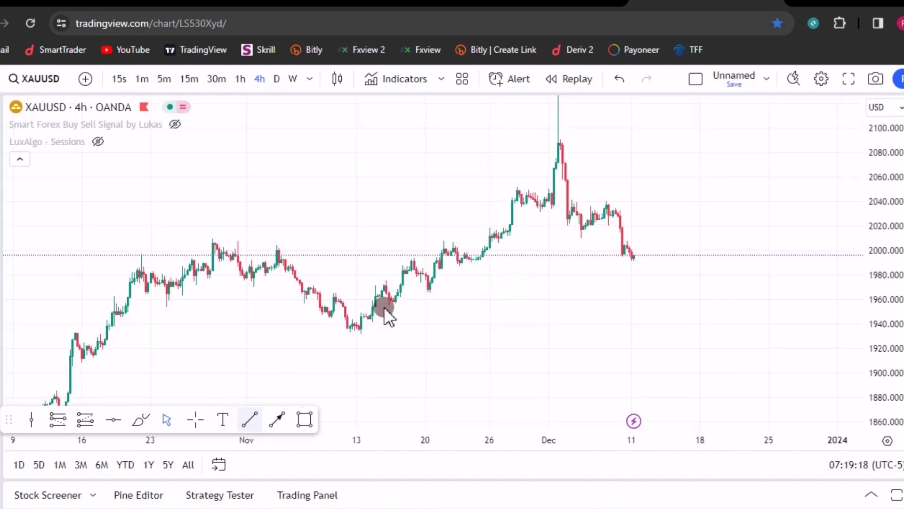
left_click(346, 299)
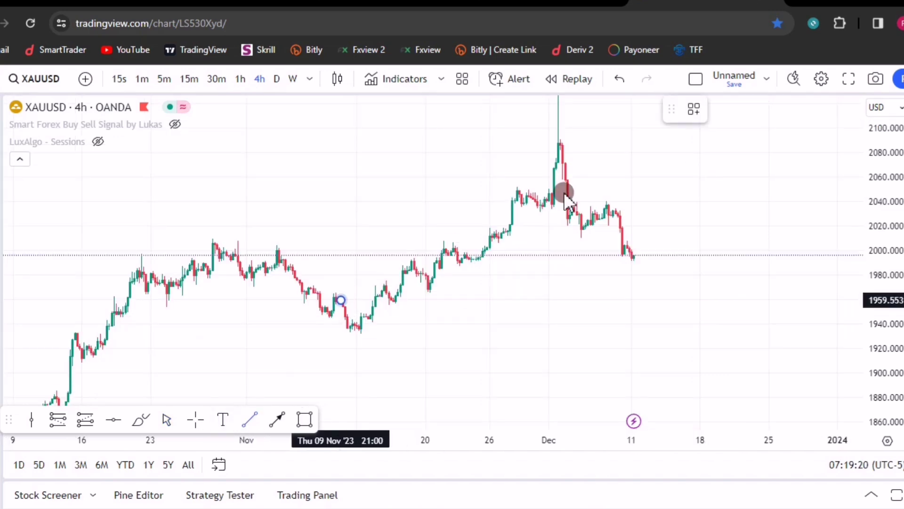
left_click_drag(341, 302, 606, 121)
Draw a second trend line under the rally's lows, from about 1,923 to about 2,054, completing the ascending channel
left_click(267, 415)
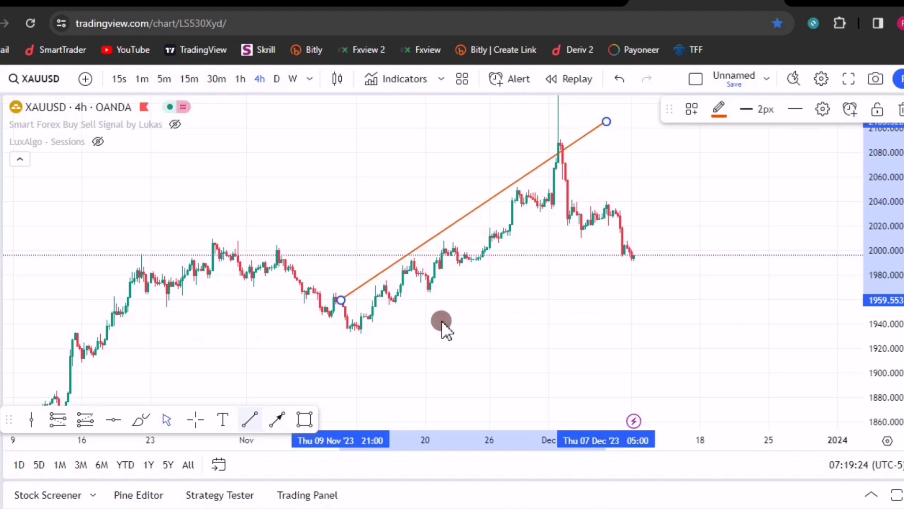
left_click(343, 344)
left_click_drag(344, 343, 590, 184)
Draw an arrow up to the channel's last higher low on 1 Dec and a thin rectangle zone at about 2,038 to 2,043 reaching 20 Dec
left_click(273, 418)
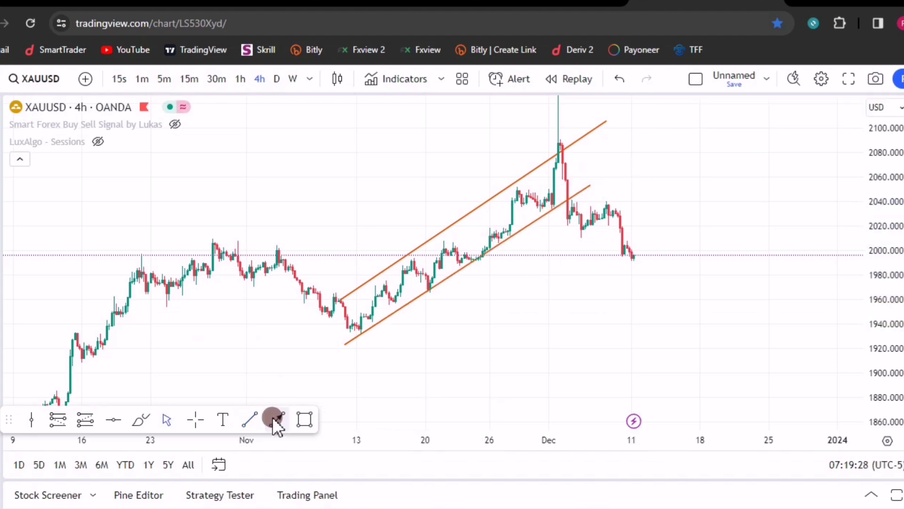
left_click_drag(547, 224, 551, 210)
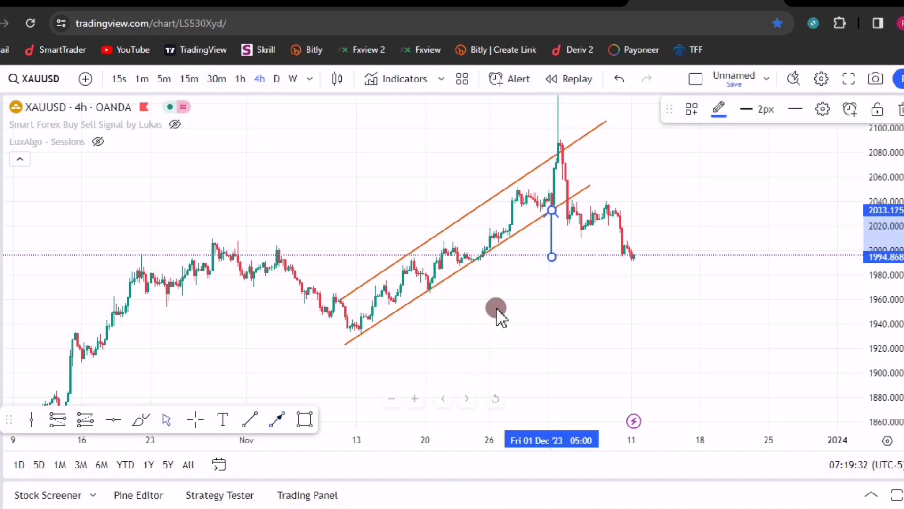
left_click(515, 285)
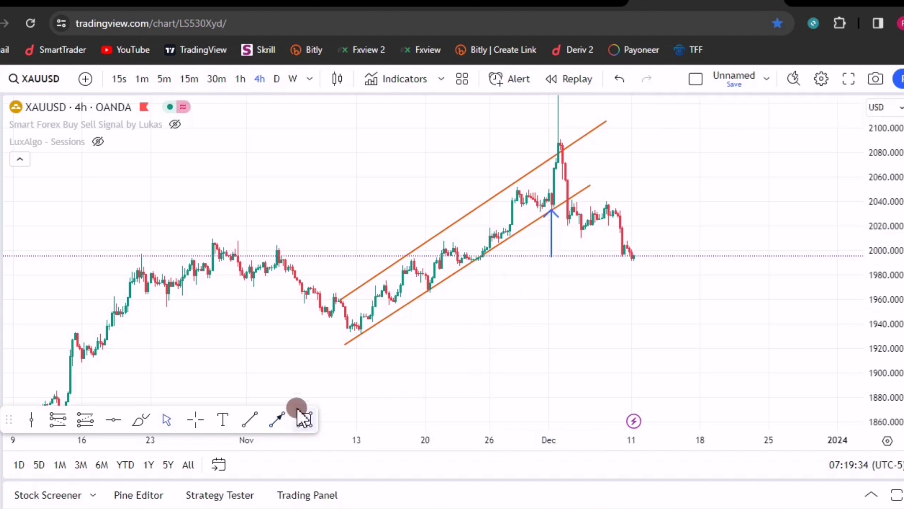
left_click(303, 422)
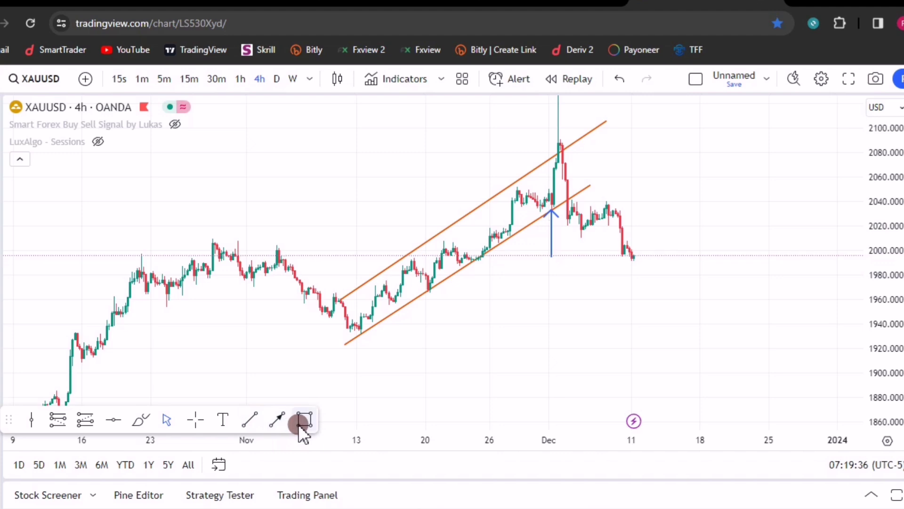
left_click(729, 196)
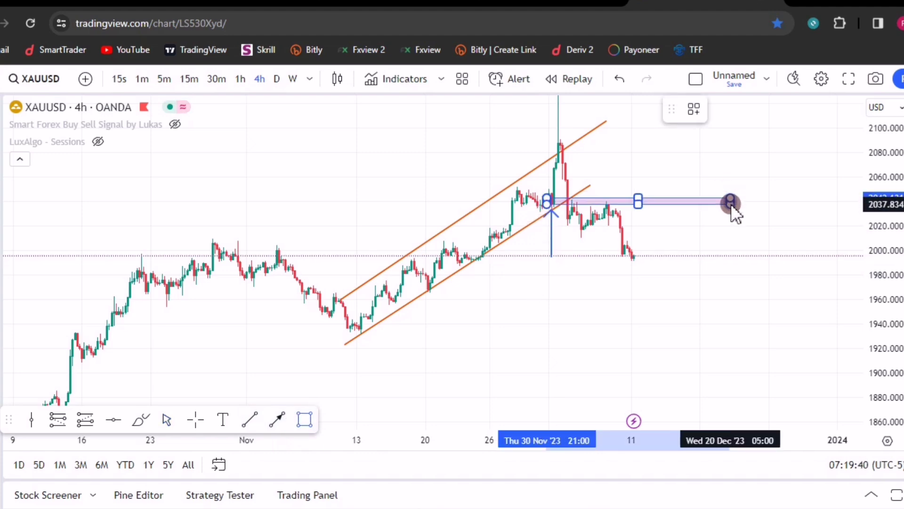
Draw an arrow from about 1,995 on 28 Nov up to the early December candles that break below the zone and the channel
left_click(277, 419)
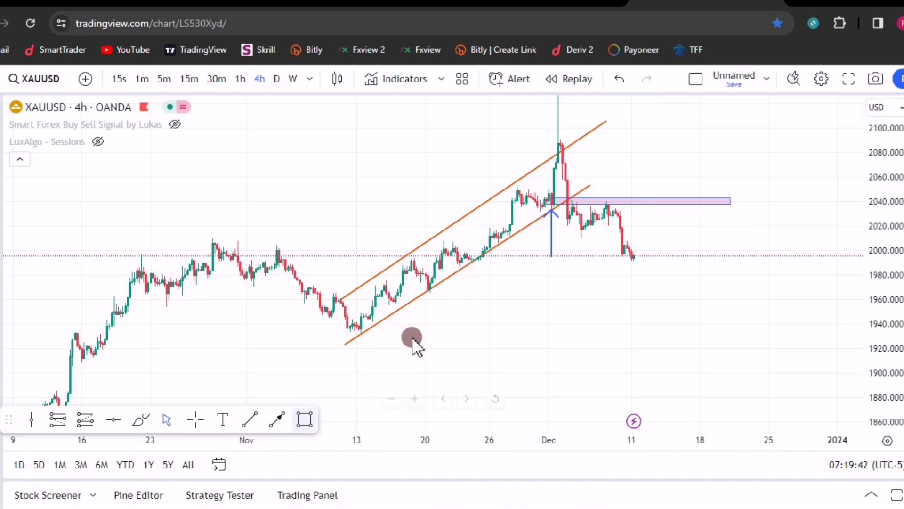
left_click(519, 257)
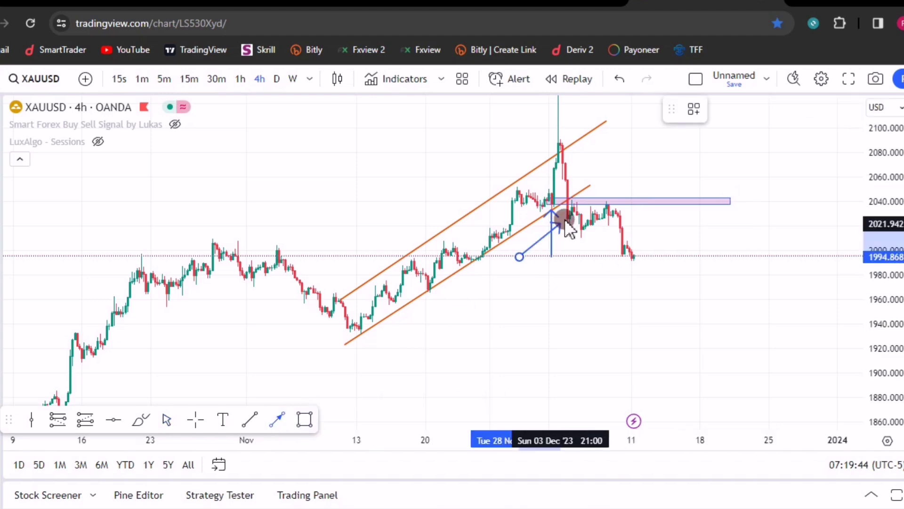
left_click(565, 218)
left_click(525, 314)
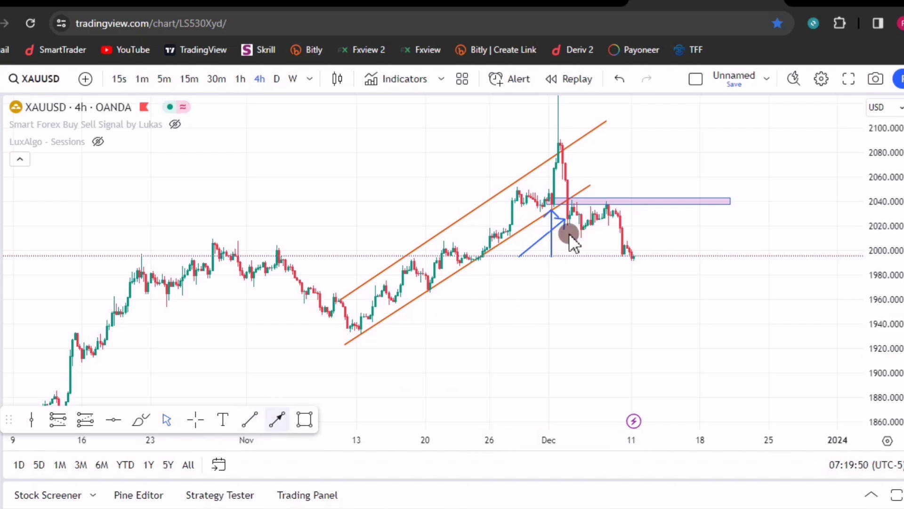
Draw an arrow from the zone's retest at about 2,037 down along the price drop to the latest candles on 11 Dec
left_click(608, 205)
left_click(631, 257)
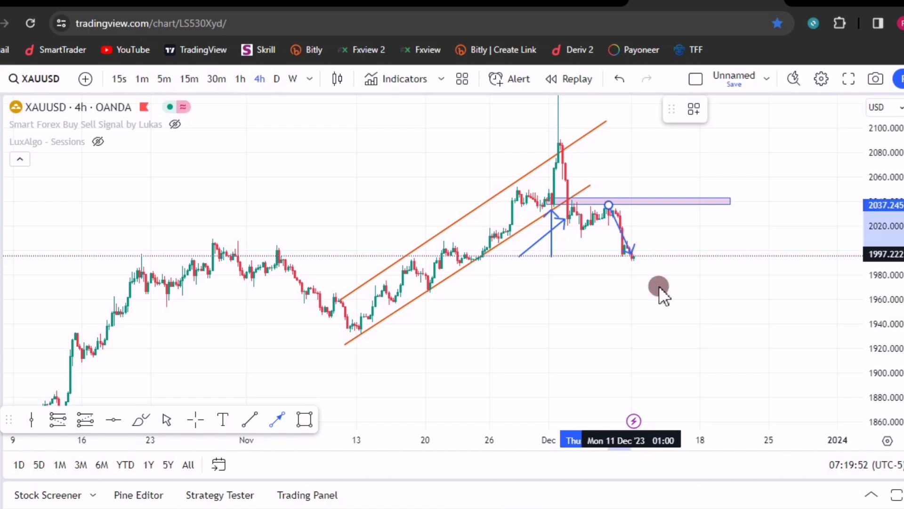
left_click(574, 315)
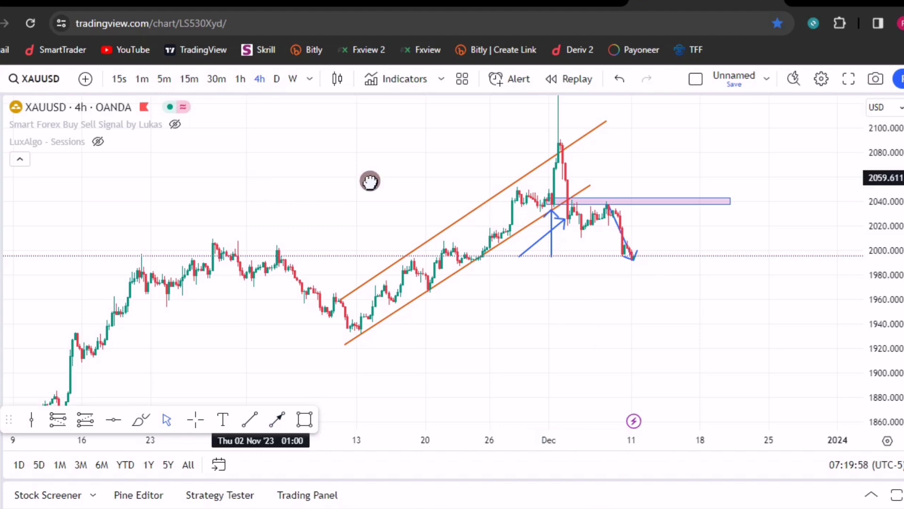
left_click_drag(369, 182, 408, 166)
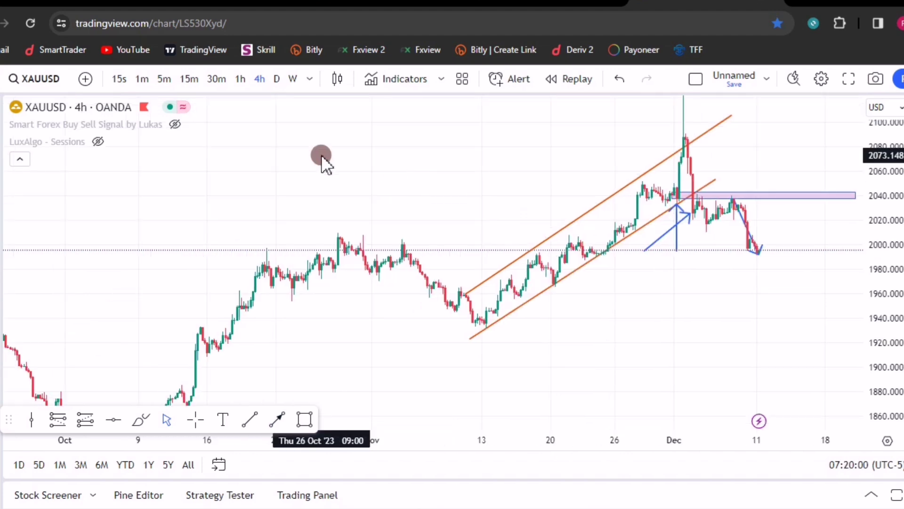
Switch to the FastBull AI Signals page and examine the newest XAUUSD buy signal's open, TP and SL prices
left_click(515, 2)
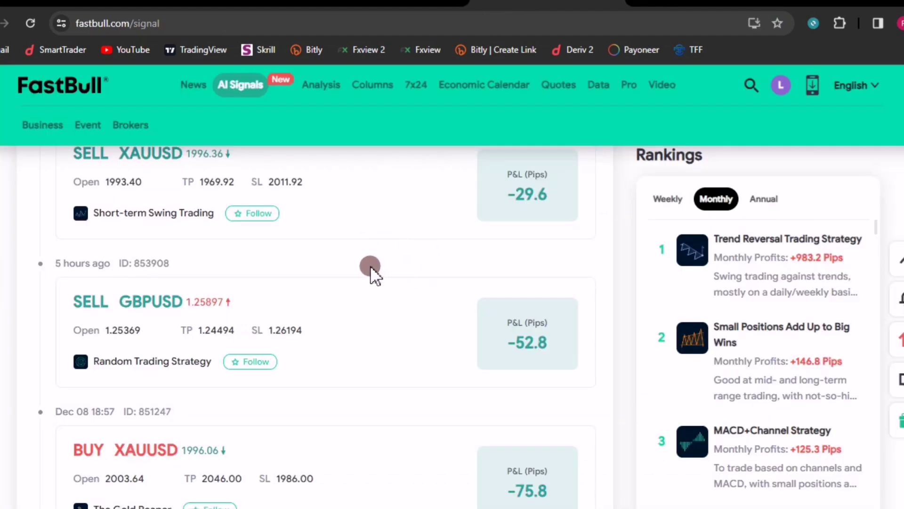
scroll(603, 308, "up", 5)
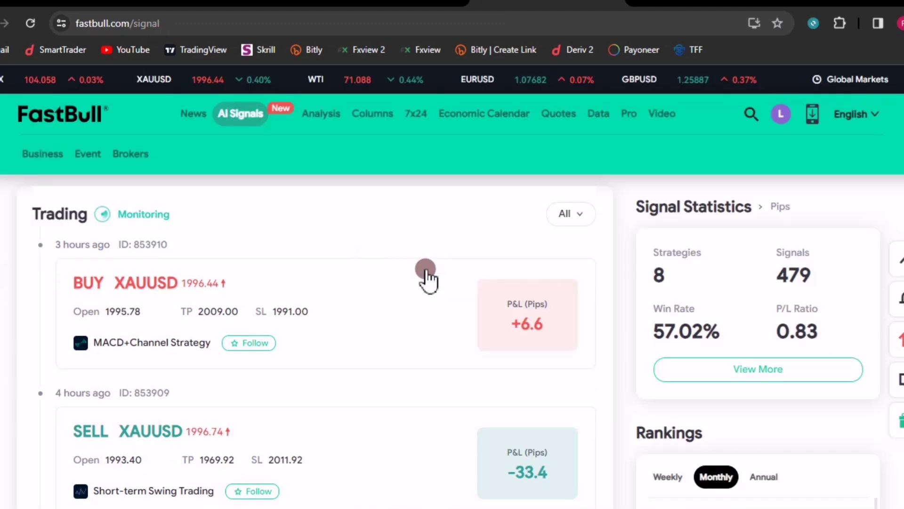
scroll(393, 307, "down", 2)
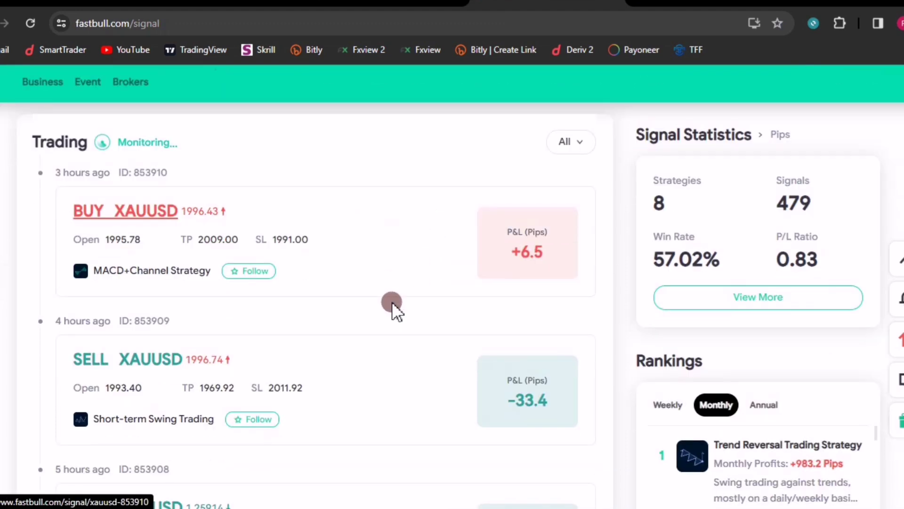
scroll(373, 290, "up", 2)
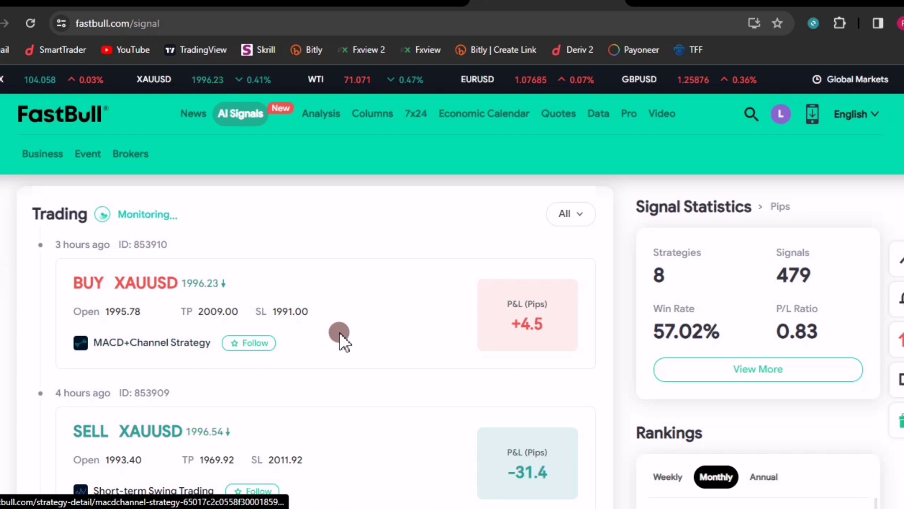
Examine the older trading signals on different pairs, including their open, TP and SL prices and strategies
scroll(338, 330, "down", 5)
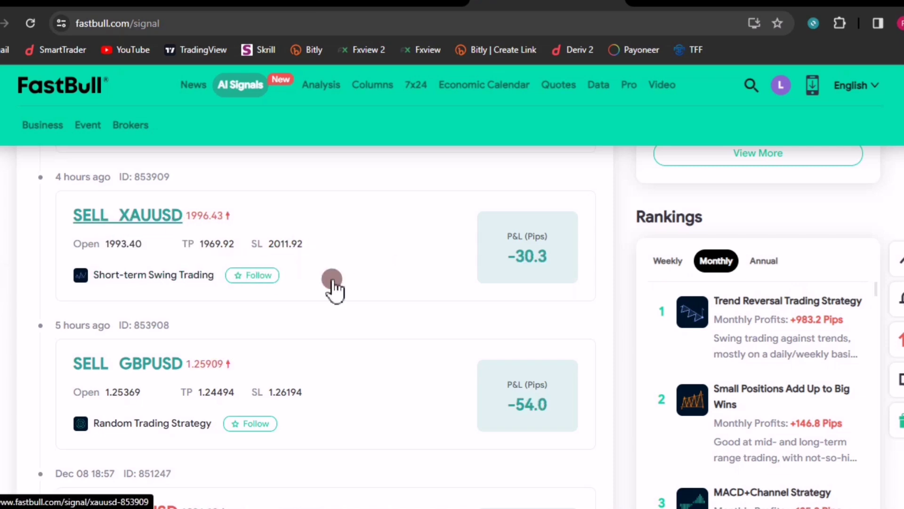
scroll(332, 282, "down", 1)
scroll(331, 282, "down", 1)
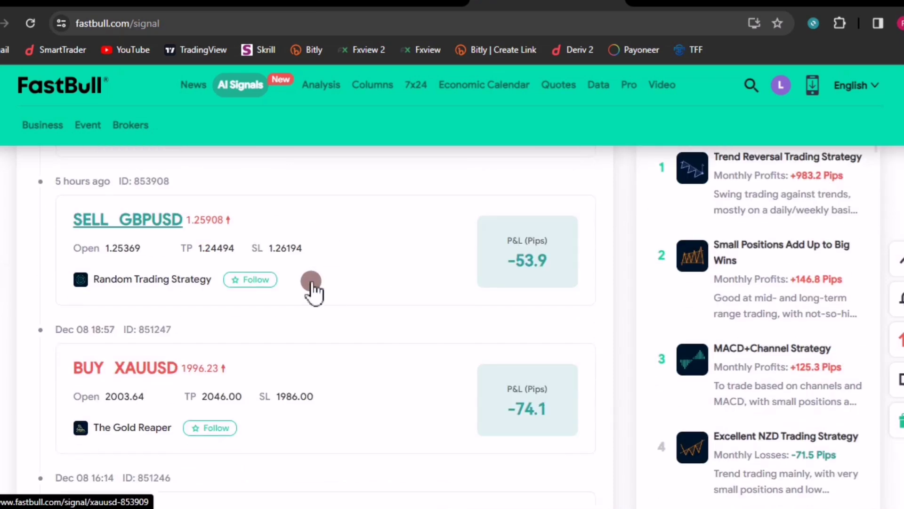
scroll(312, 304, "down", 2)
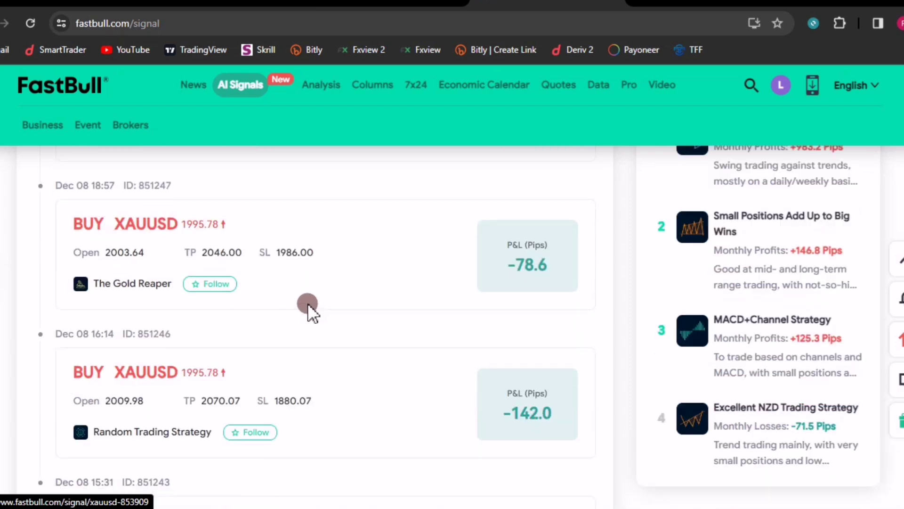
scroll(309, 310, "down", 3)
scroll(234, 328, "down", 4)
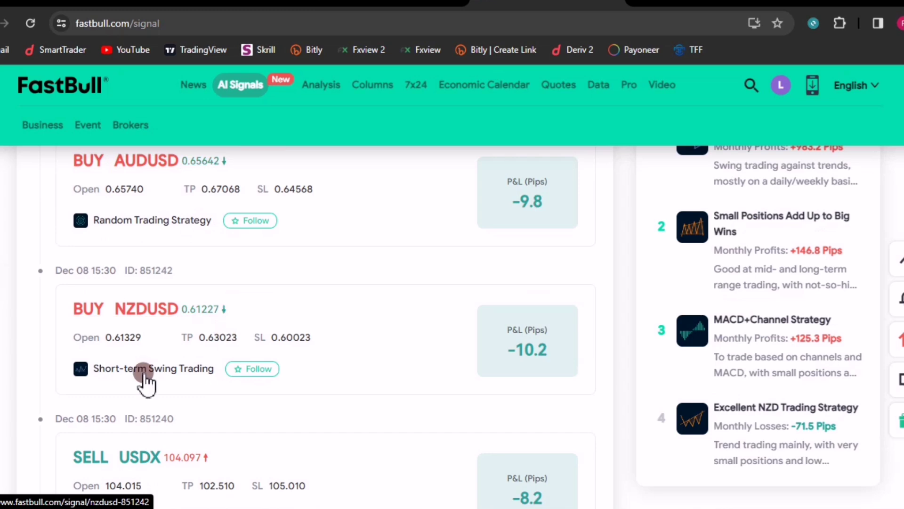
scroll(195, 345, "down", 3)
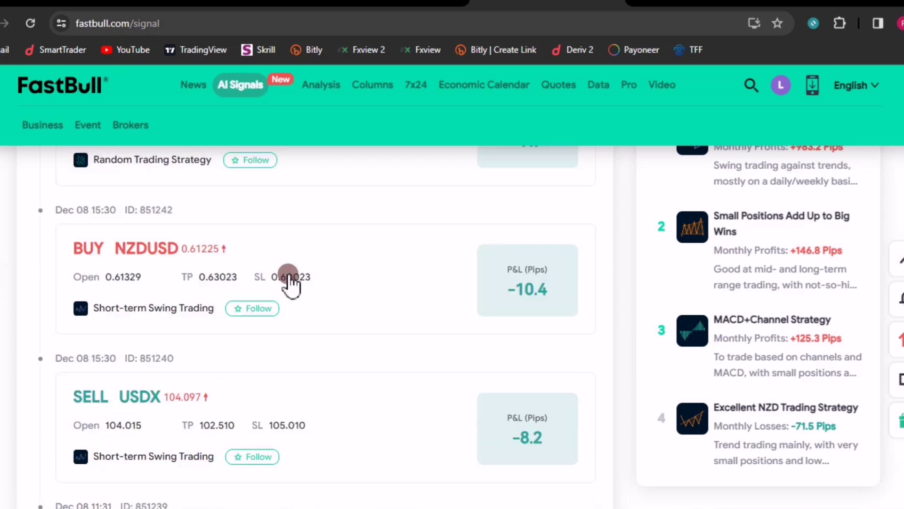
scroll(147, 388, "down", 3)
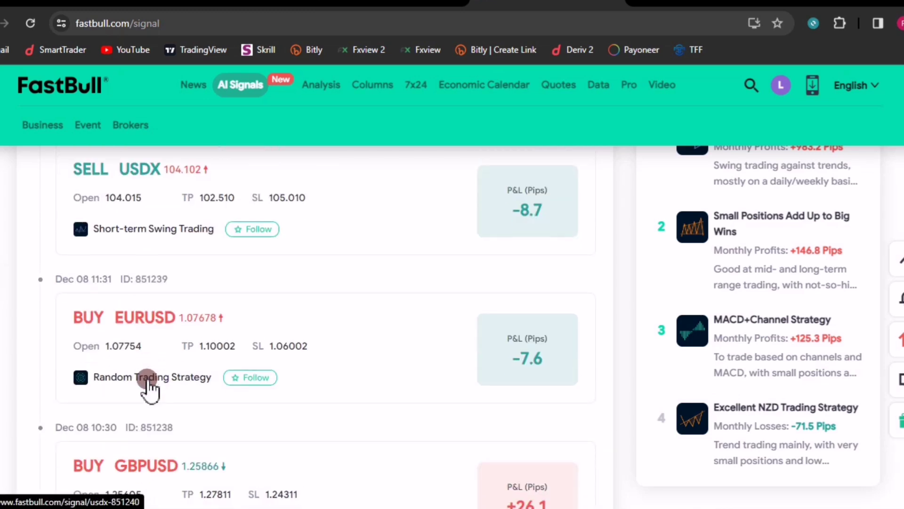
scroll(141, 396, "down", 2)
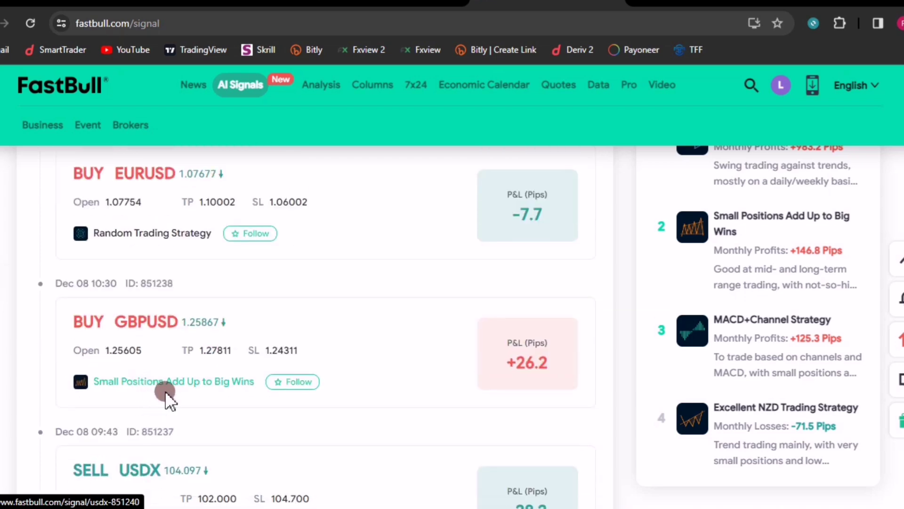
scroll(129, 372, "down", 3)
scroll(147, 395, "down", 13)
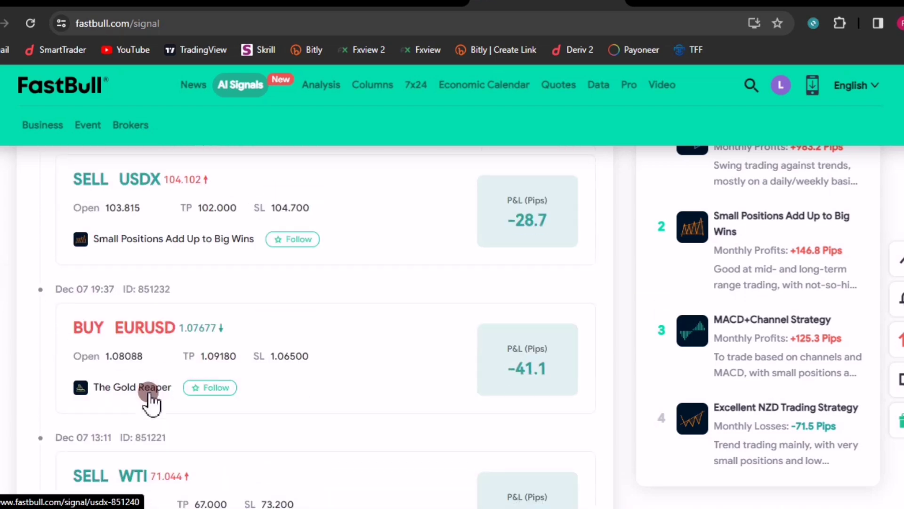
Return to the newest trading signals and examine which strategies, such as MACD+Channel Strategy and Short-term Swing Trading, issued them
scroll(391, 296, "up", 9)
scroll(391, 295, "up", 10)
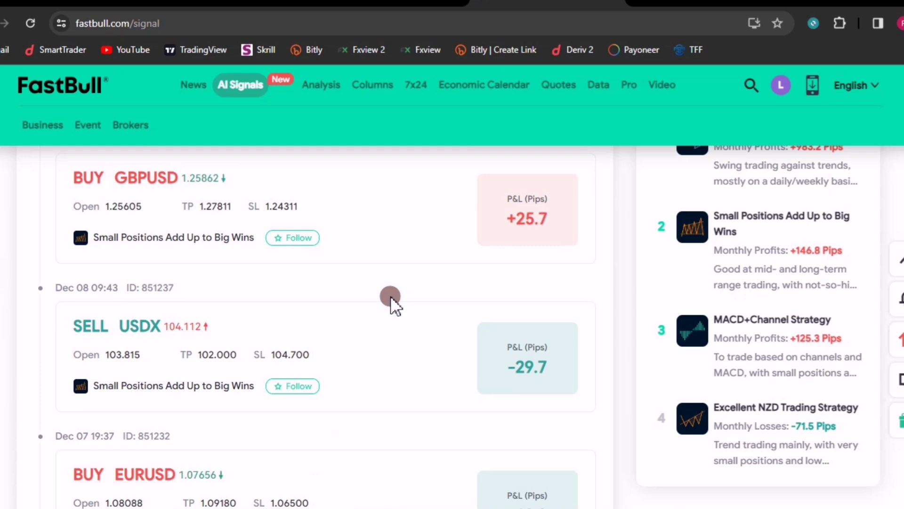
scroll(391, 296, "up", 1)
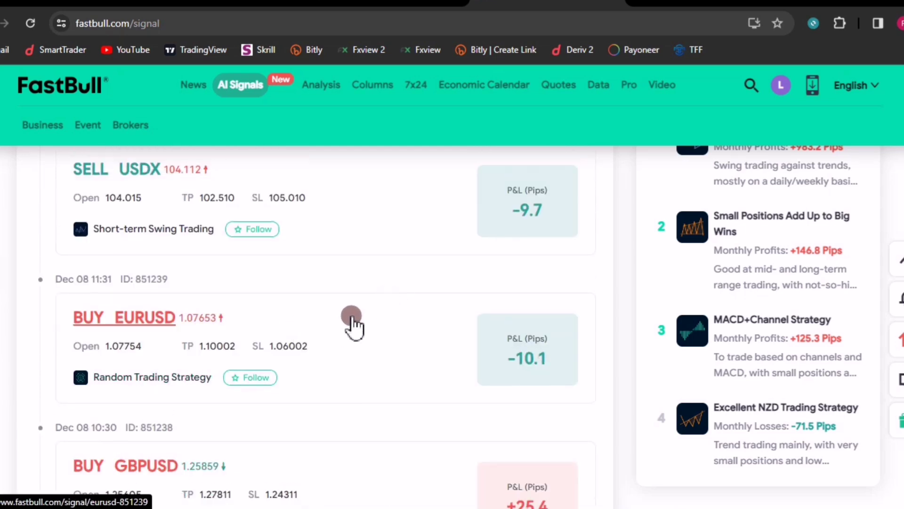
scroll(352, 312, "up", 3)
scroll(351, 312, "up", 3)
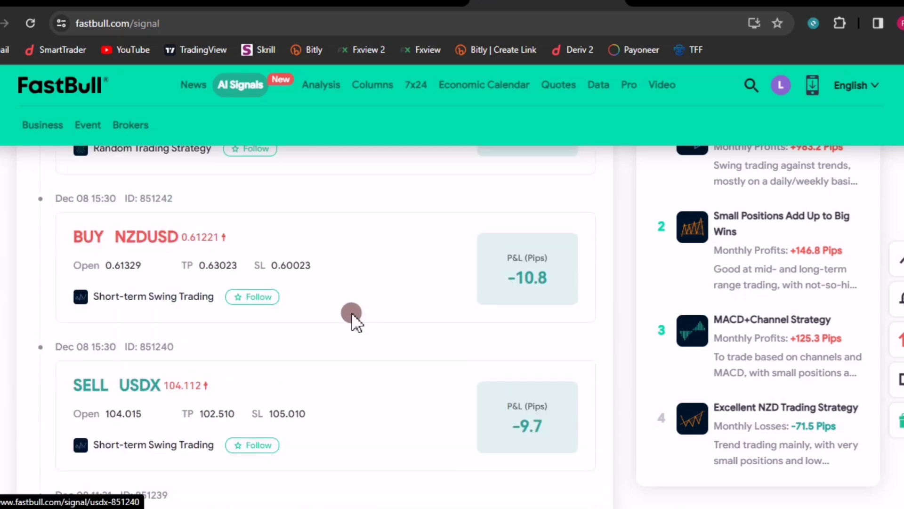
scroll(359, 299, "down", 2)
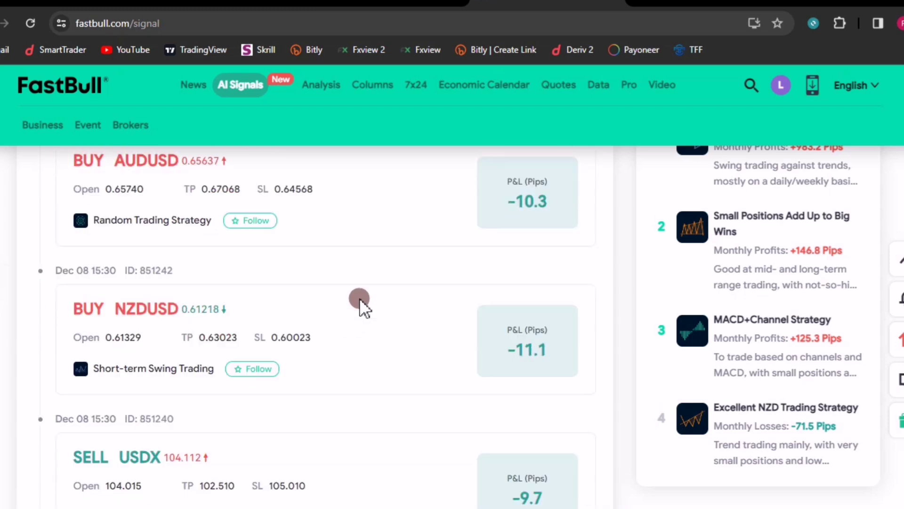
scroll(359, 299, "up", 3)
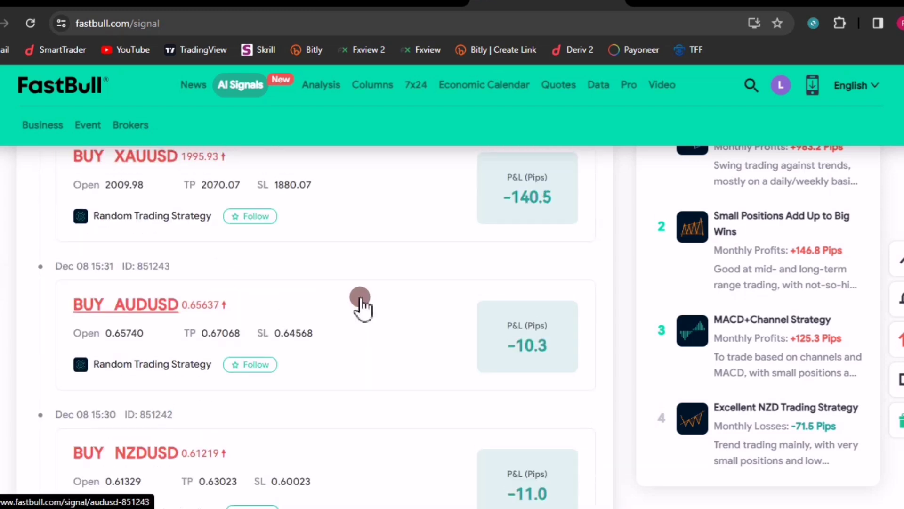
scroll(222, 257, "up", 3)
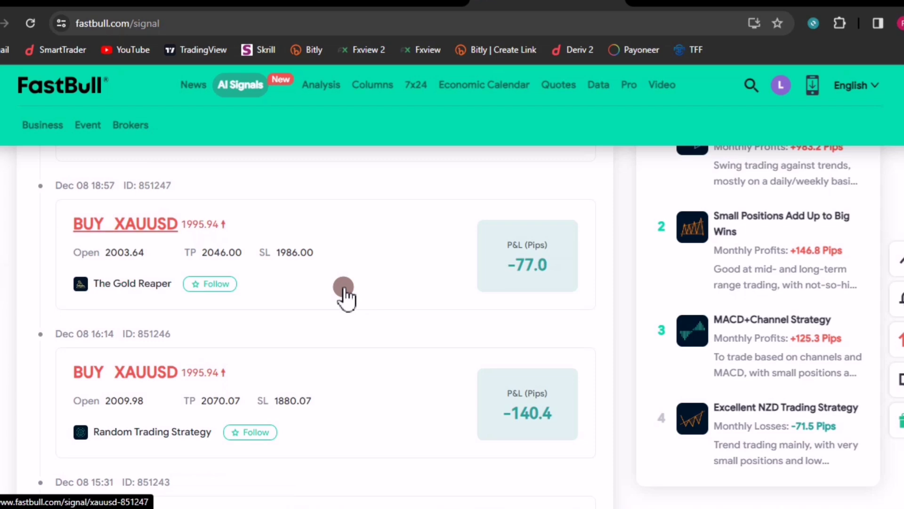
scroll(355, 282, "up", 2)
scroll(359, 275, "up", 6)
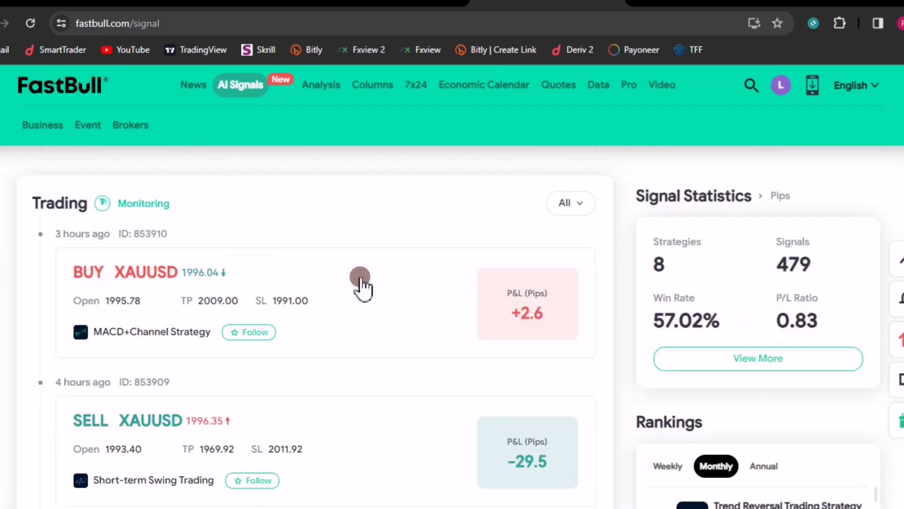
scroll(360, 278, "down", 1)
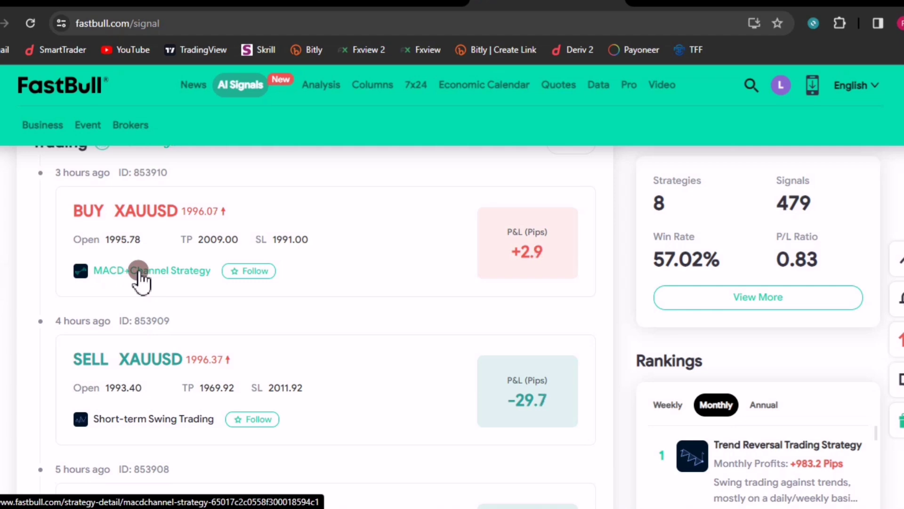
scroll(194, 285, "down", 1)
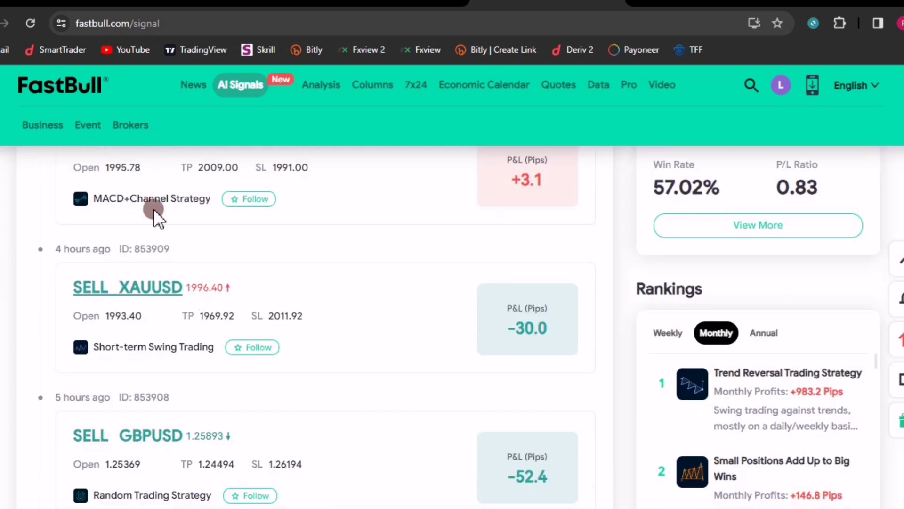
scroll(403, 270, "up", 2)
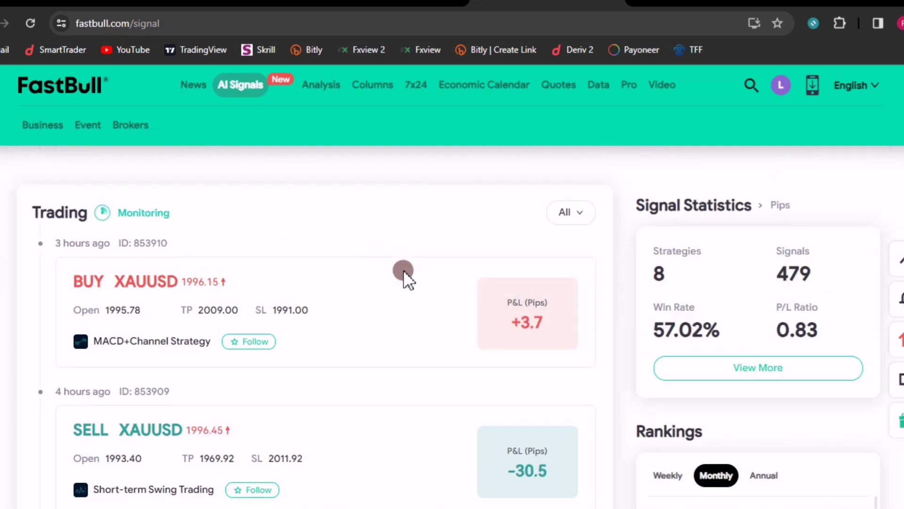
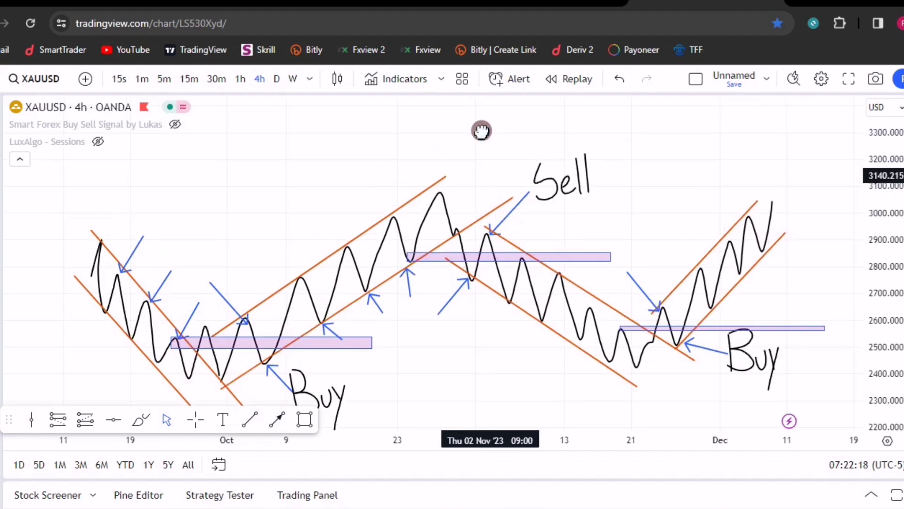
Draw an arrow from about 3,135 down to the retest peak at about 2,922, at the start of the sketched descending channel
left_click(280, 415)
left_click(512, 138)
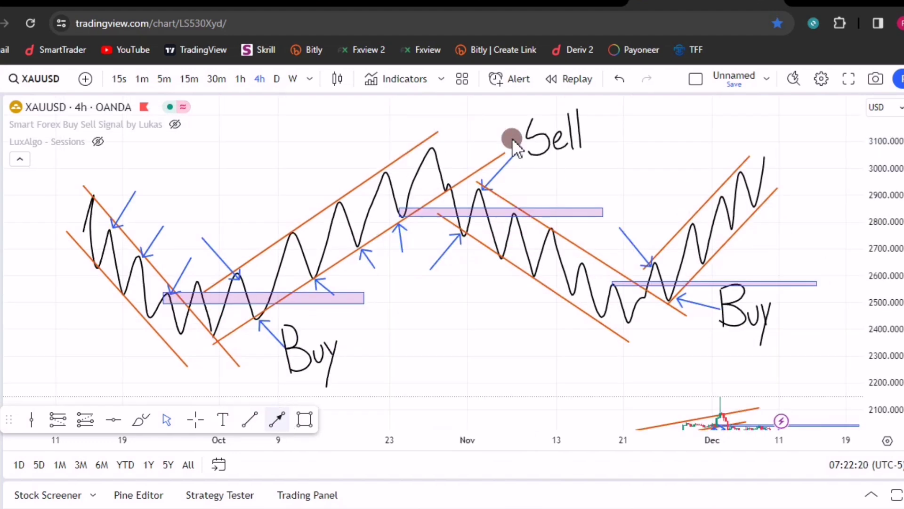
left_click(482, 189)
left_click(483, 188)
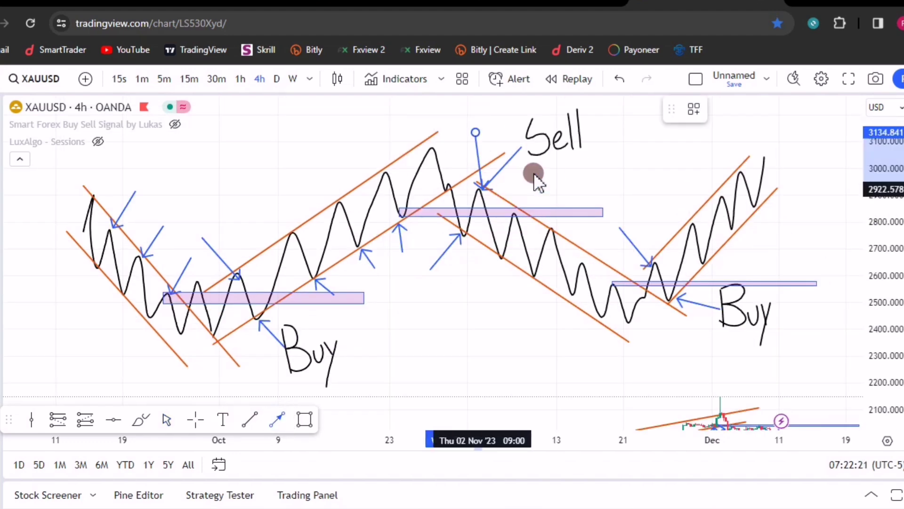
left_click(533, 173)
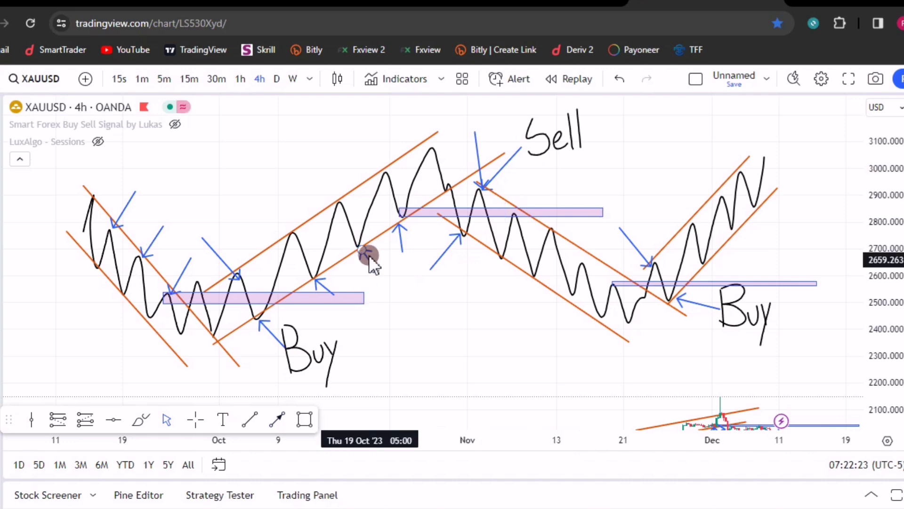
left_click(298, 296)
left_click(490, 200)
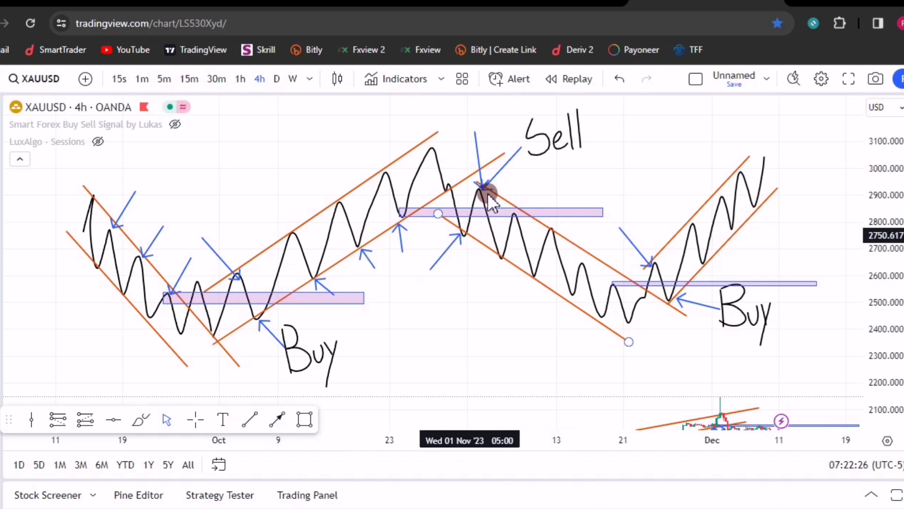
Draw a thin rectangle zone from the sketched uptrend's swing low at about 2,700 on 18 Oct across to 21 Nov
left_click(305, 417)
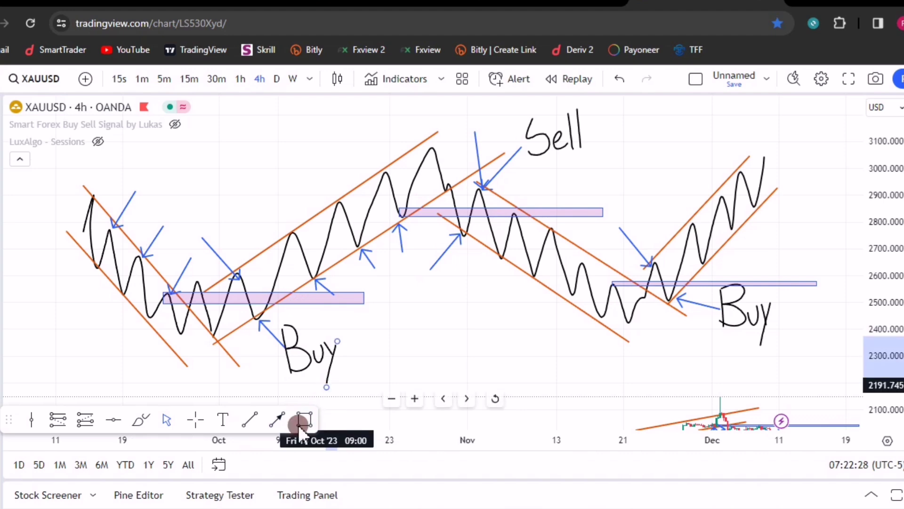
left_click(304, 418)
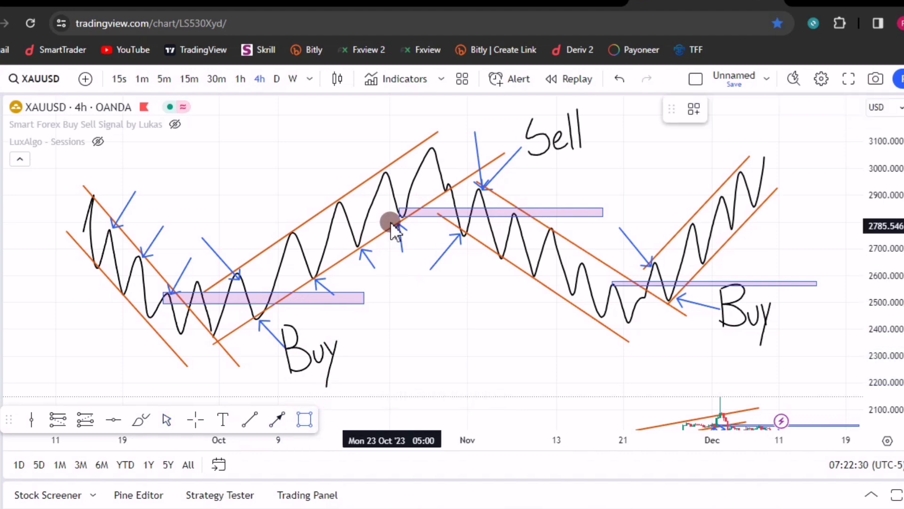
left_click_drag(357, 247, 427, 266)
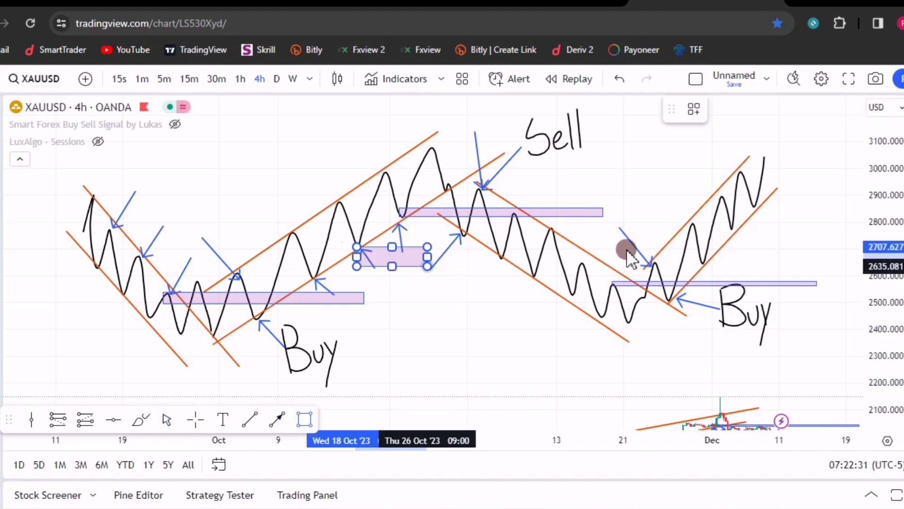
left_click(626, 249)
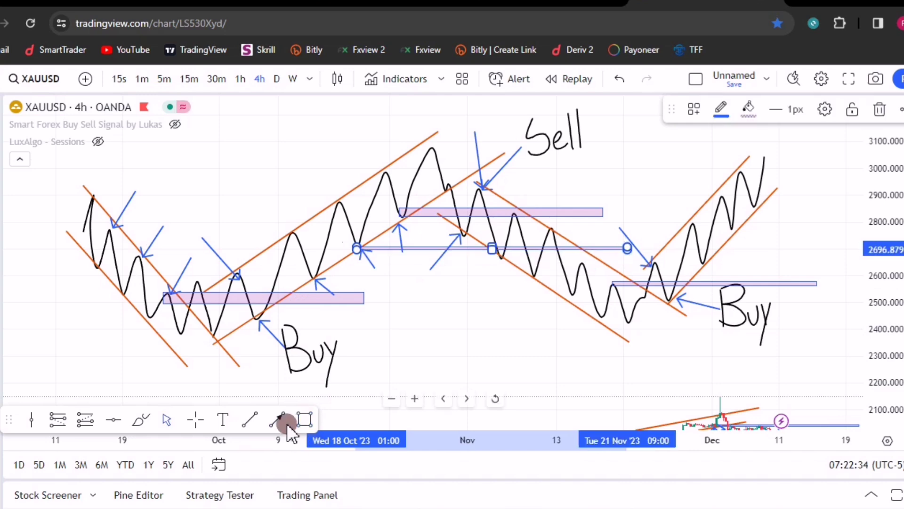
Draw thin rectangle zones from the sketched uptrend's lows at about 2,442 on 4 Oct and 2,587 on 12 Oct to 20–21 Nov
left_click(308, 422)
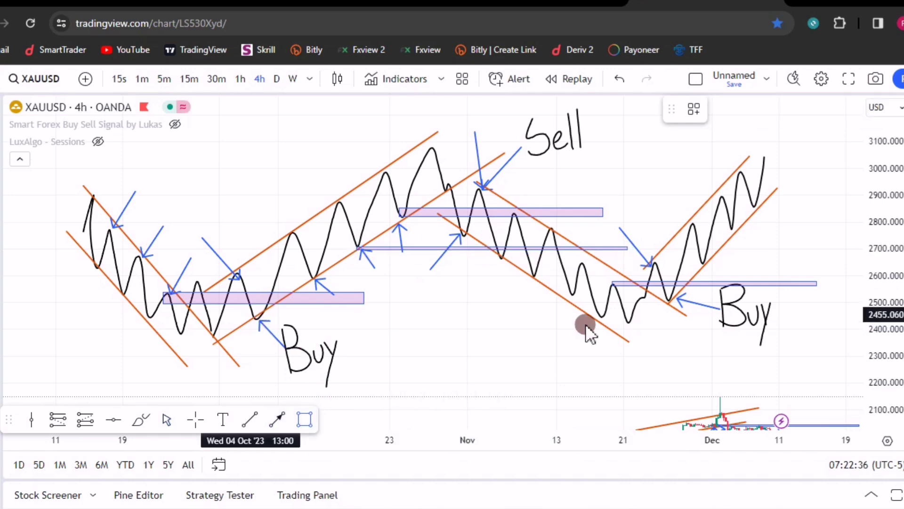
left_click(626, 316)
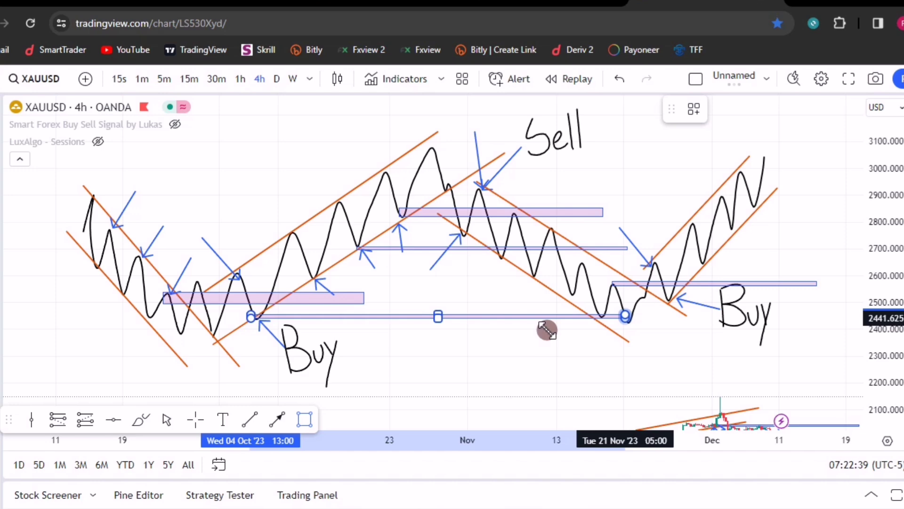
left_click(303, 419)
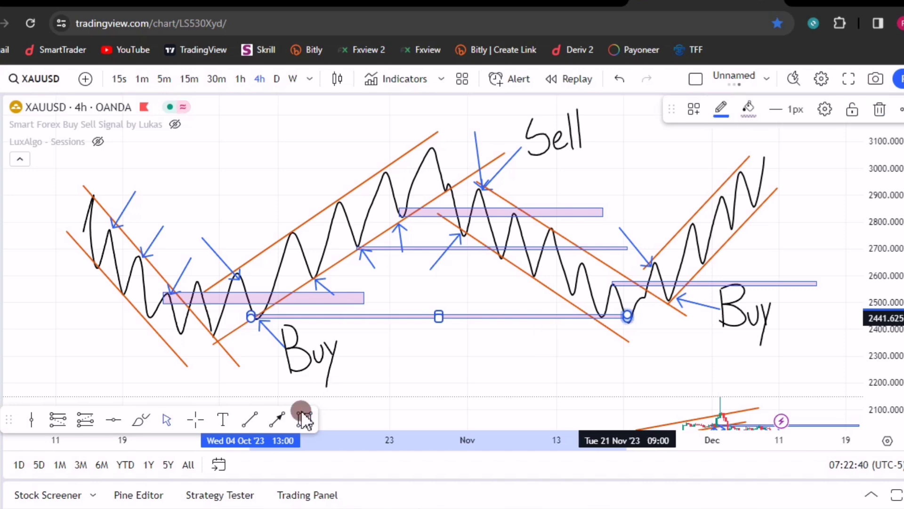
left_click(320, 281)
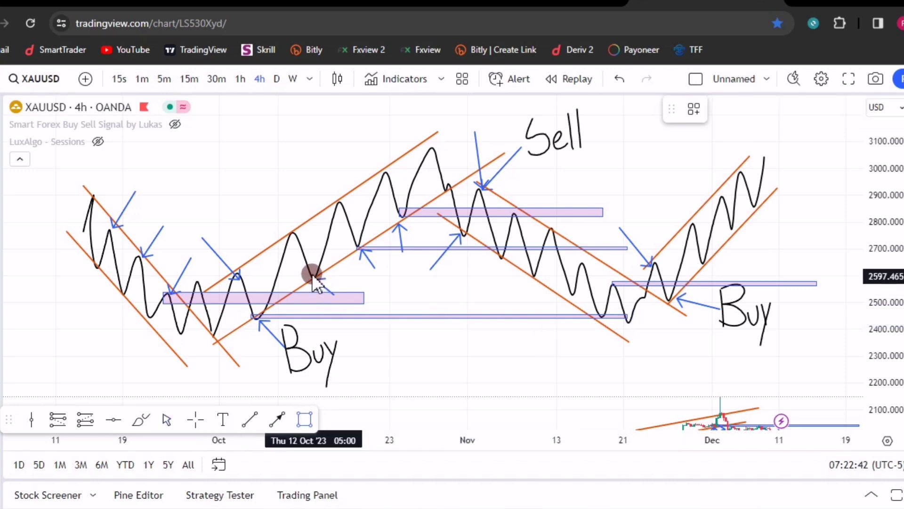
left_click_drag(313, 277, 615, 278)
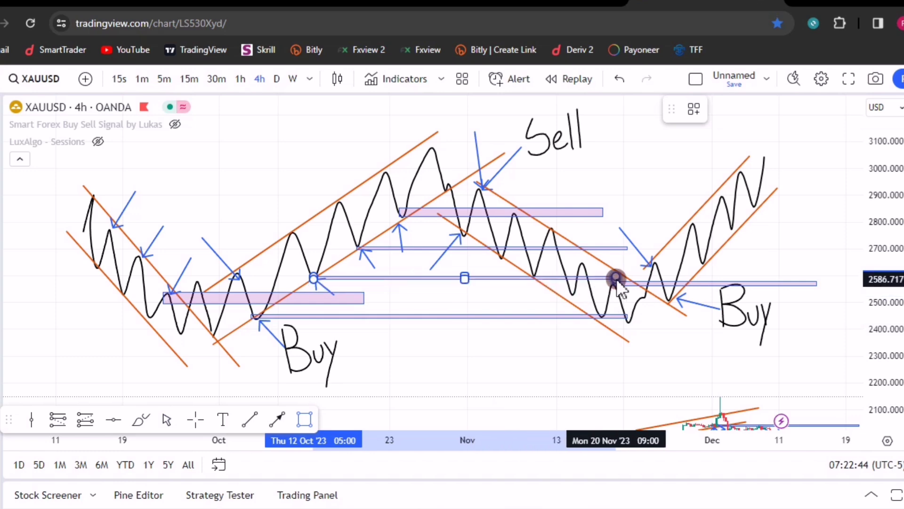
left_click(448, 306)
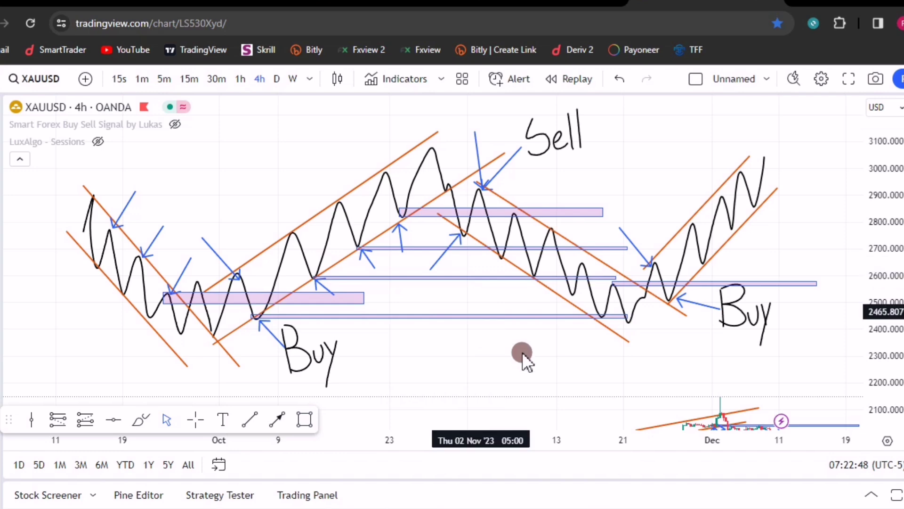
On the real XAUUSD candles, draw three arrows pointing up at the ascending channel's lower-line touches around 24, 20 and 13 Nov
left_click_drag(480, 273, 448, 194)
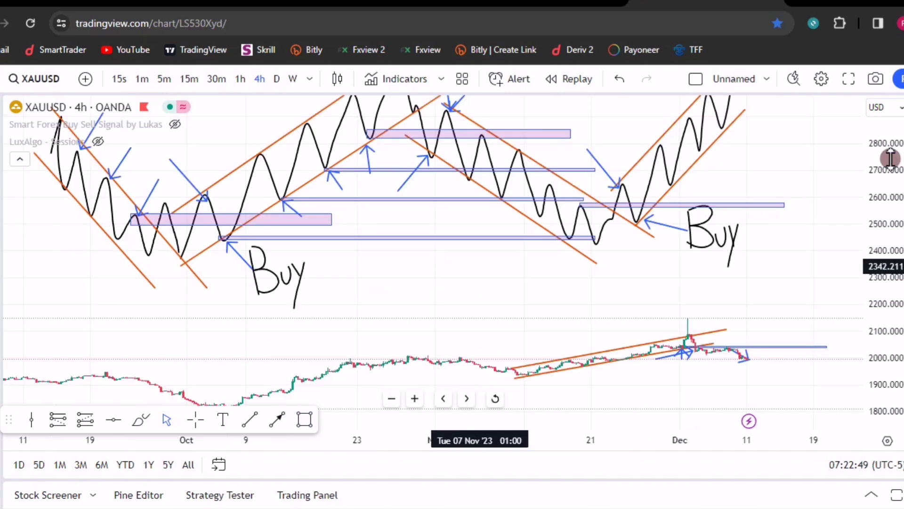
left_click_drag(890, 159, 876, 308)
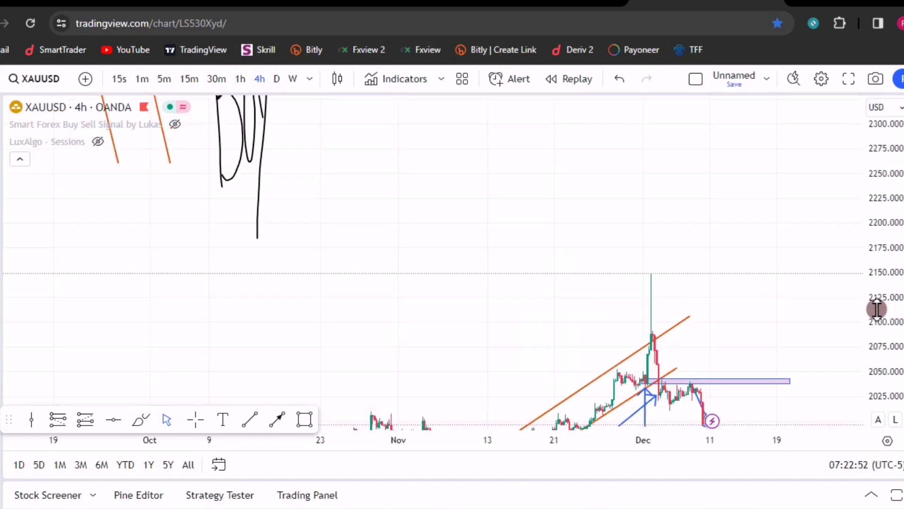
left_click_drag(801, 301, 726, 147)
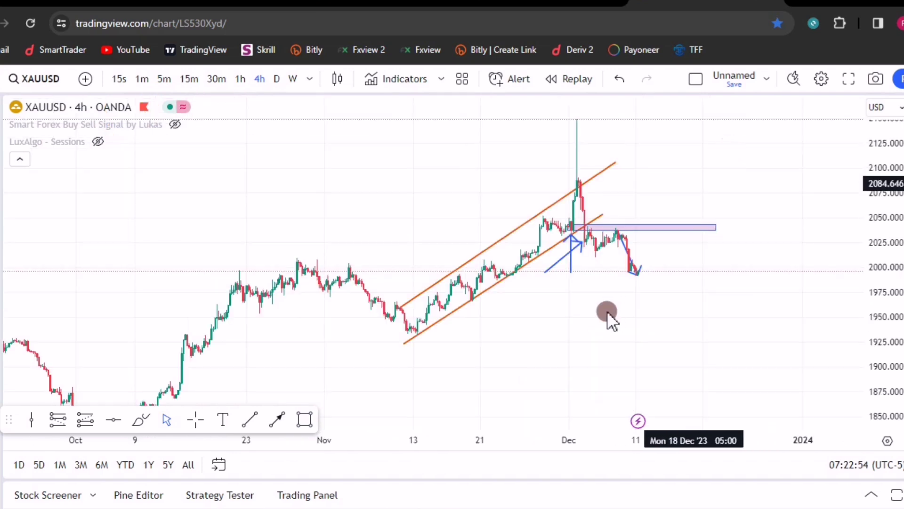
left_click_drag(607, 311, 592, 291)
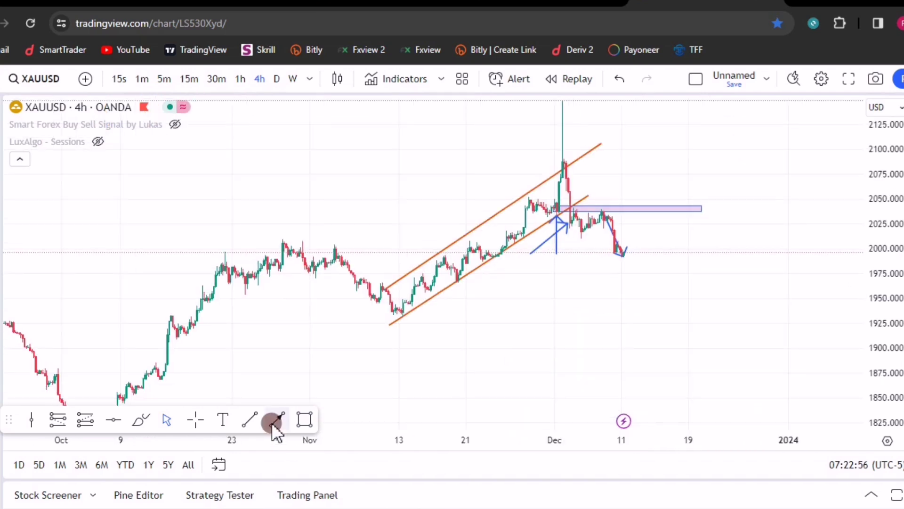
left_click(273, 426)
left_click(545, 307)
left_click_drag(510, 263, 501, 257)
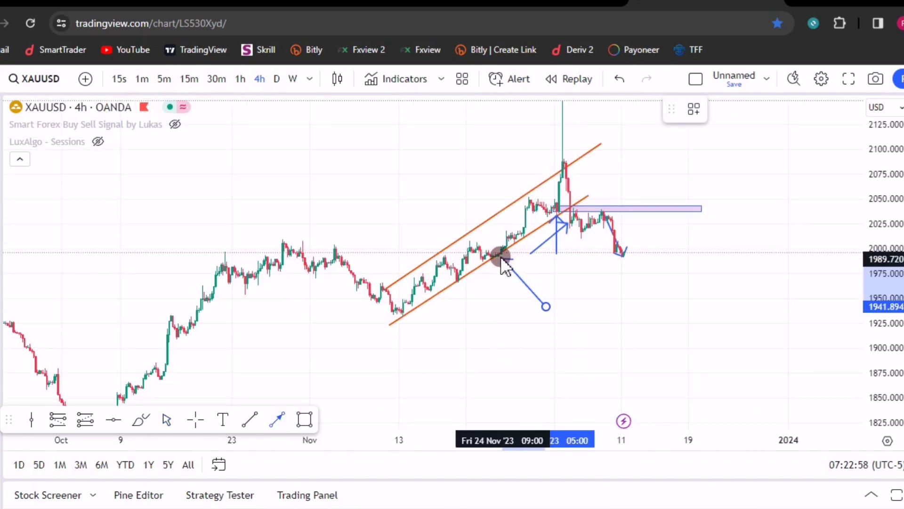
left_click(281, 427)
left_click_drag(460, 337, 456, 284)
left_click(281, 422)
left_click_drag(388, 359, 398, 318)
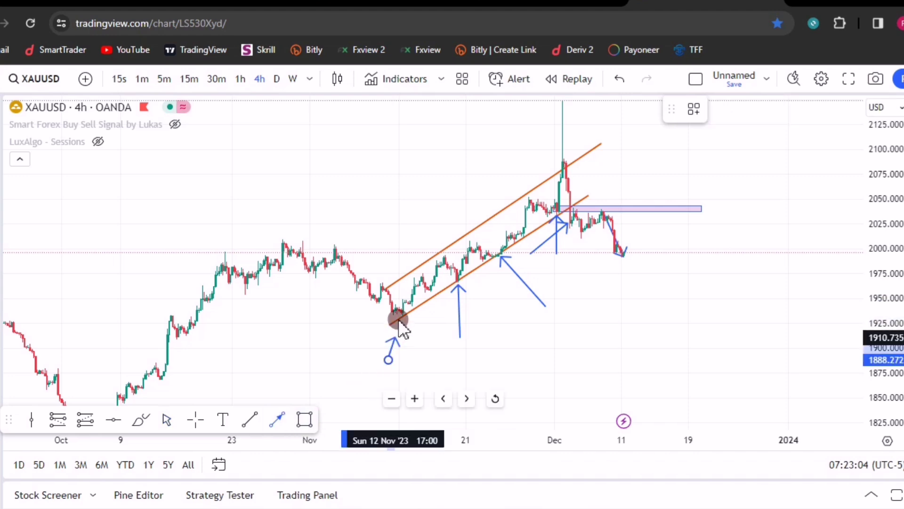
Draw a rectangle zone from the channel low on 23 Nov to 24 Dec, starting at about 1,998
left_click(306, 419)
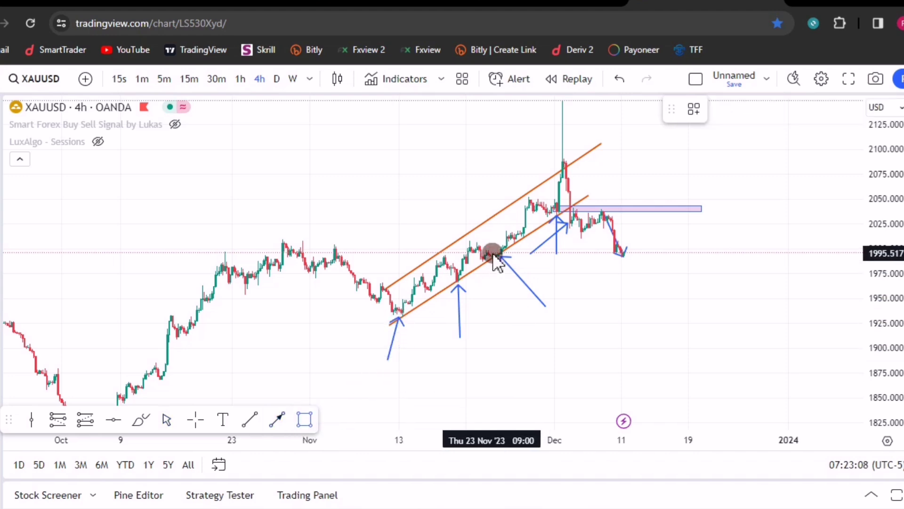
mouse_move(493, 252)
left_mouse_down()
mouse_move(683, 265)
mouse_move(733, 258)
left_mouse_up()
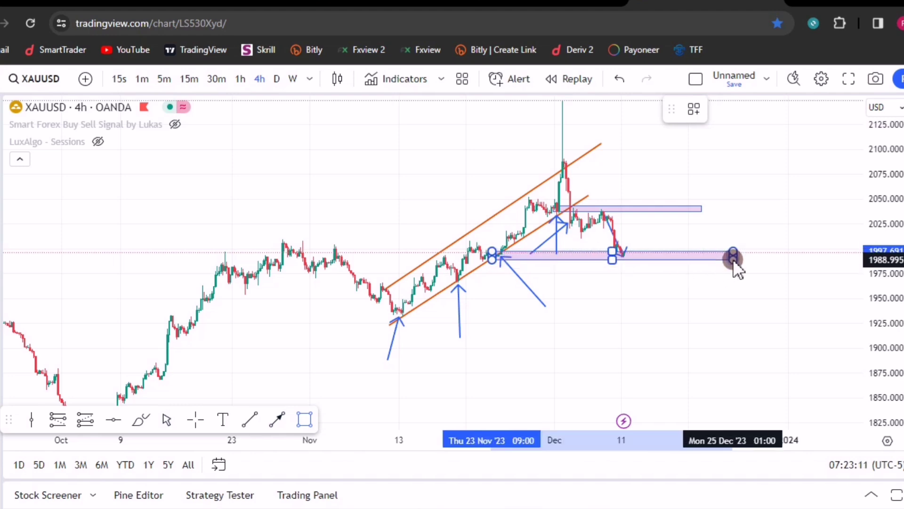
left_click(560, 317)
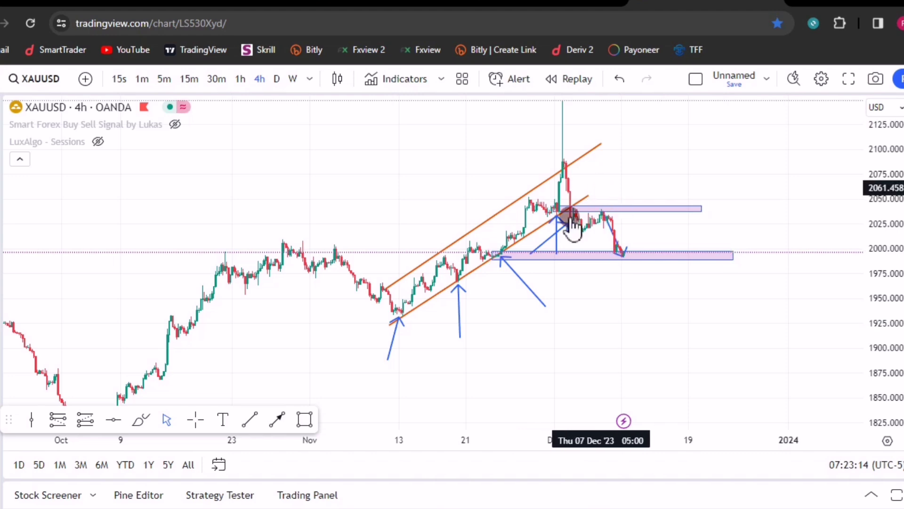
left_click(633, 258)
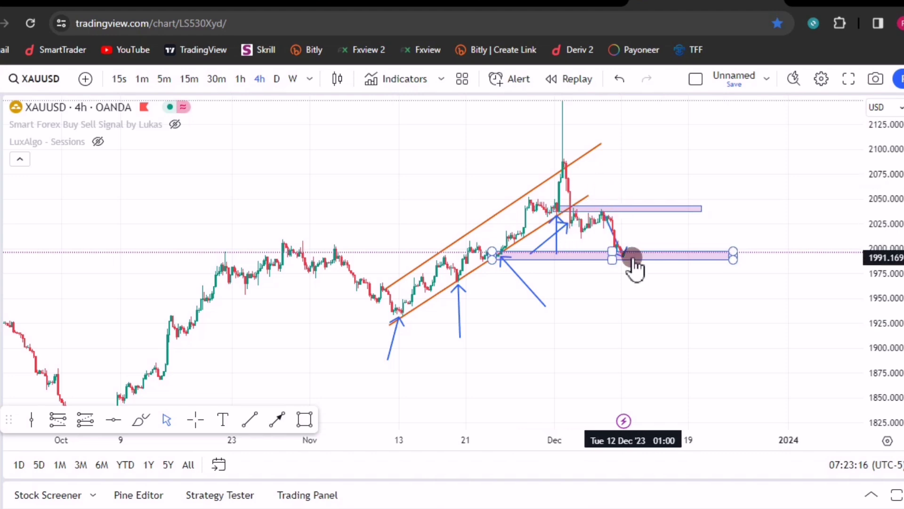
Draw rectangle zones from the 20 Nov low at about 1,967 to 26 Dec and from the channel's first low at about 1,937 to early January
left_click(414, 358)
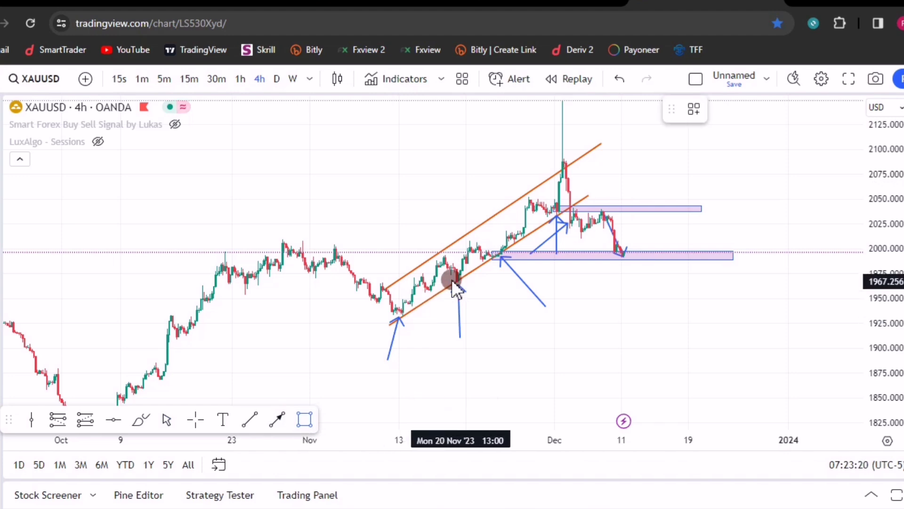
left_click_drag(451, 279, 752, 280)
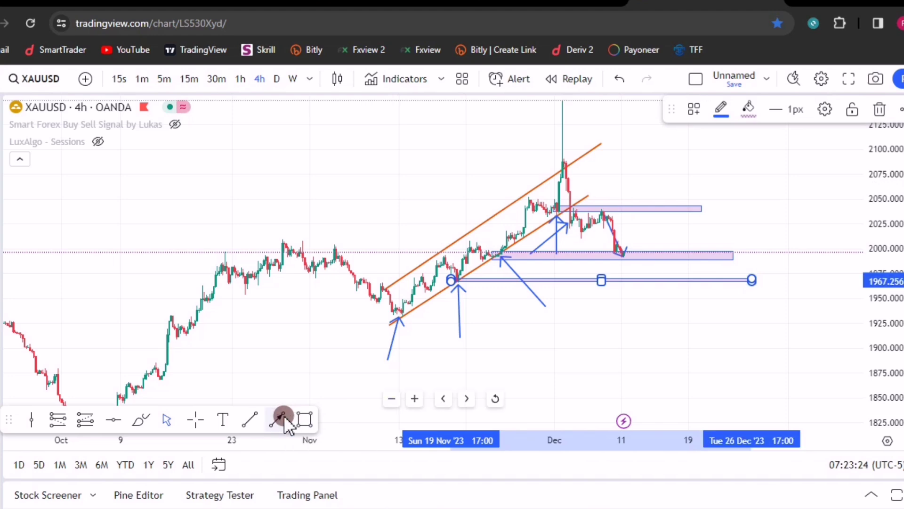
left_click(306, 418)
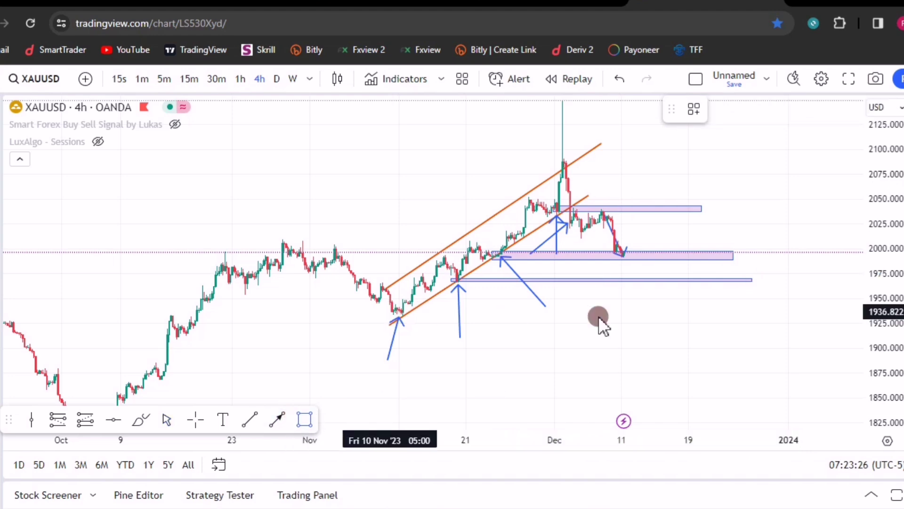
left_click_drag(389, 309, 791, 323)
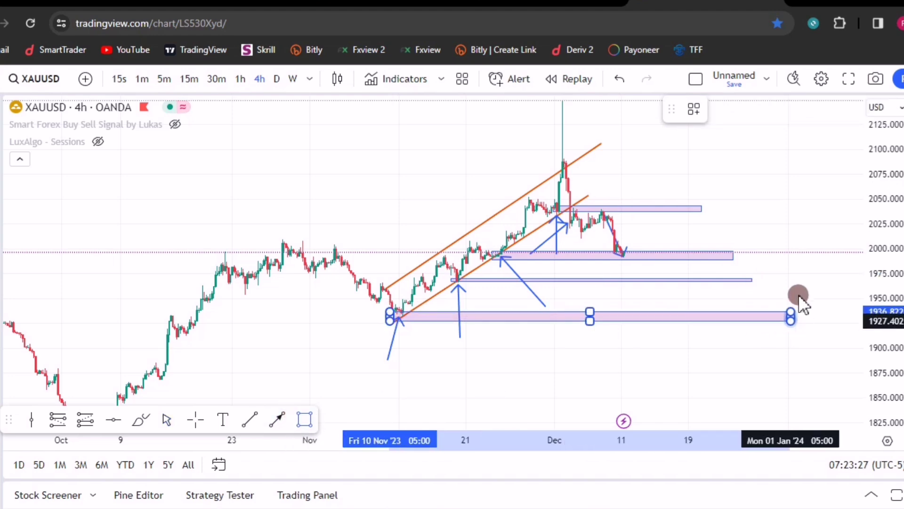
left_click(542, 368)
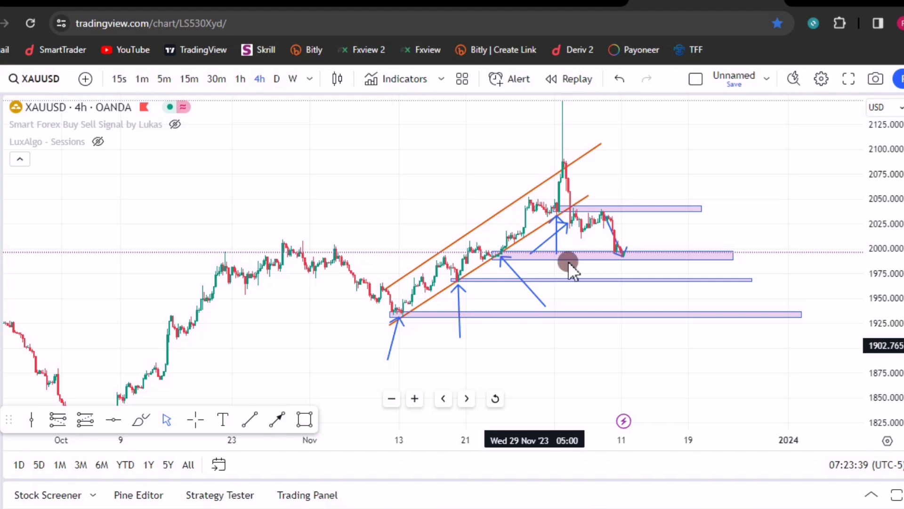
Place a horizontal line at about 2,050.6, just above the retested uppermost zone
left_click(115, 418)
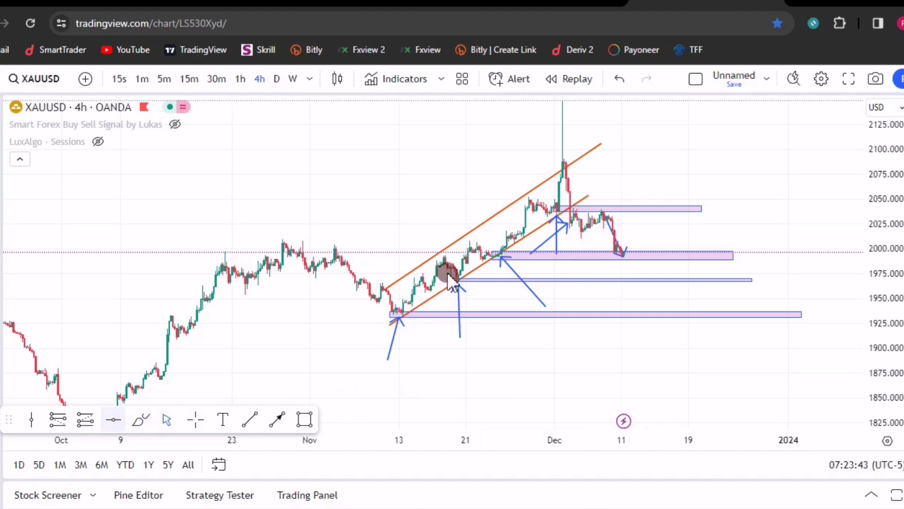
left_click(607, 198)
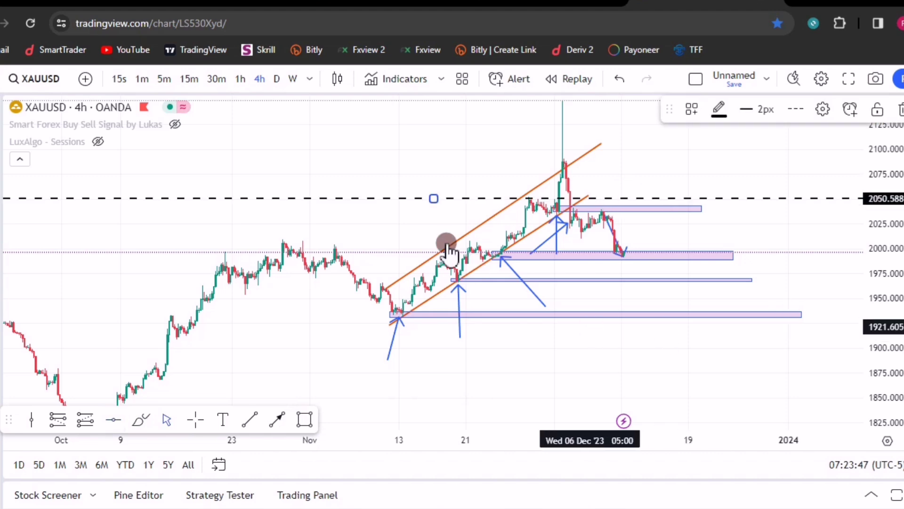
left_click(676, 260)
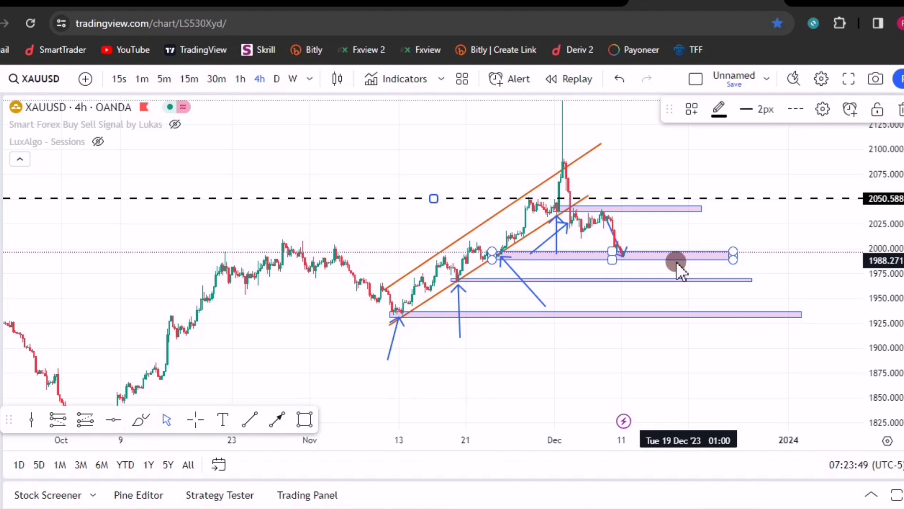
left_click(666, 267)
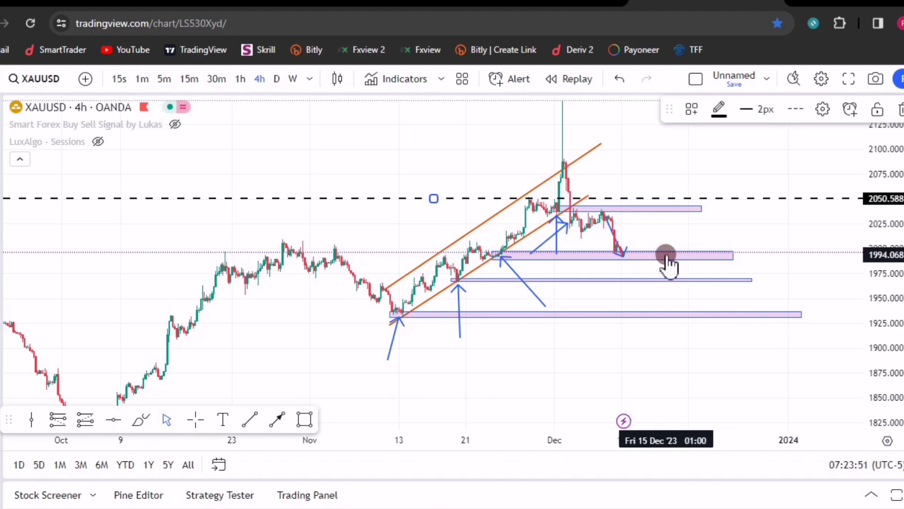
left_click(668, 262)
Move the dashed horizontal line down to about 2,006.4, just above the zone starting on 23 Nov
left_click(485, 198)
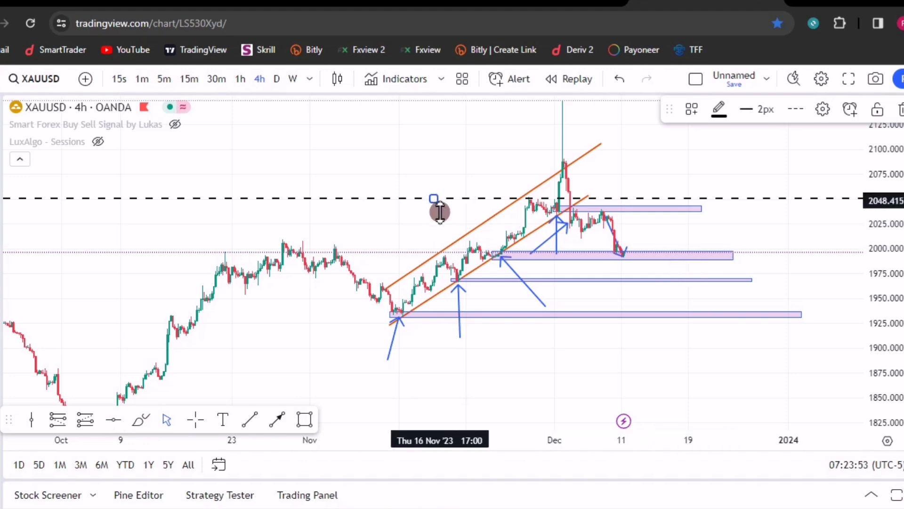
mouse_move(441, 213)
left_mouse_down()
mouse_move(446, 240)
mouse_move(455, 242)
left_mouse_up()
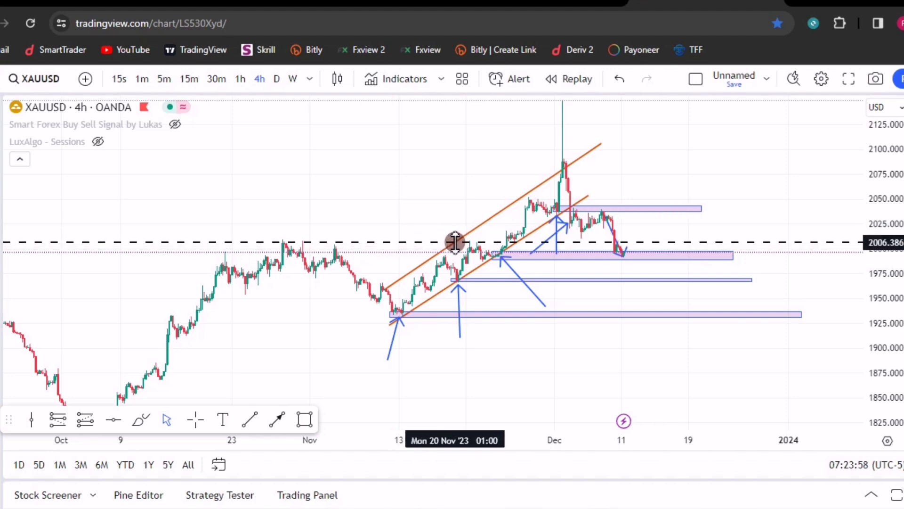
left_click(320, 173)
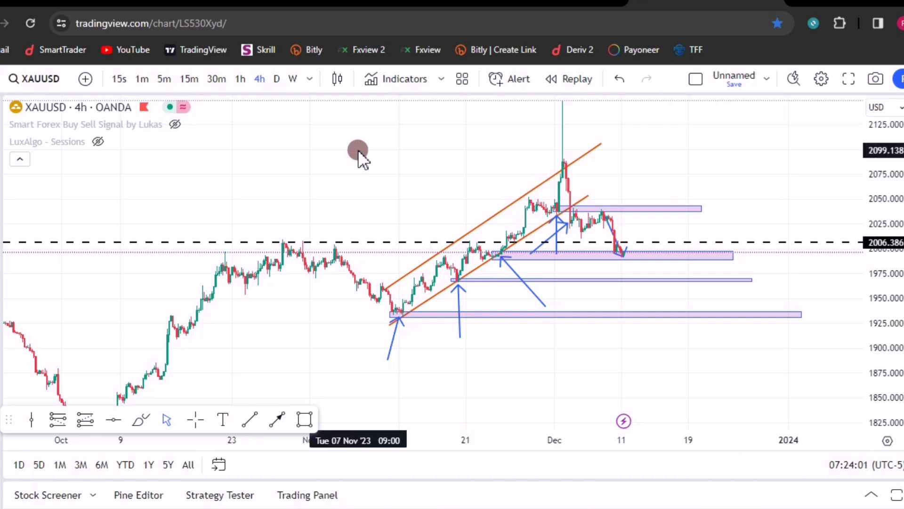